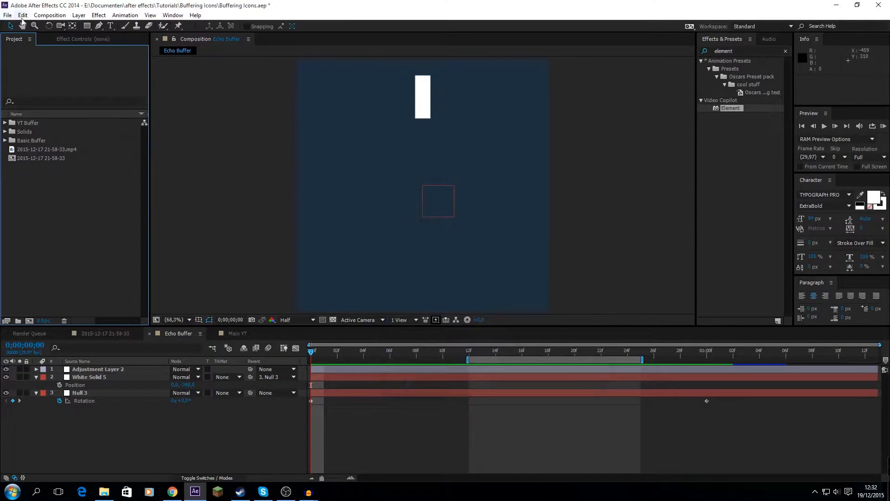
# Create a composition named Basic Buffer with a frame rate of 30 frames per second
pyautogui.click(49, 14)
pyautogui.click(60, 24)
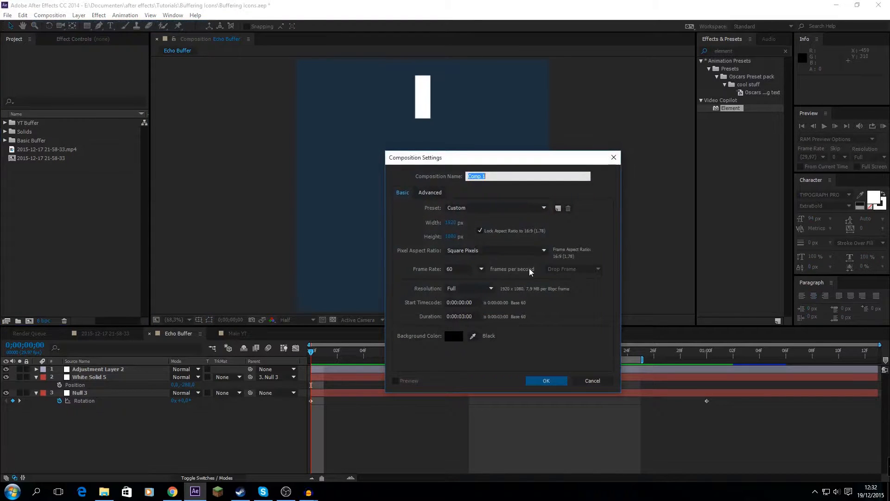
pyautogui.write('Basic Buffer')
pyautogui.click(482, 270)
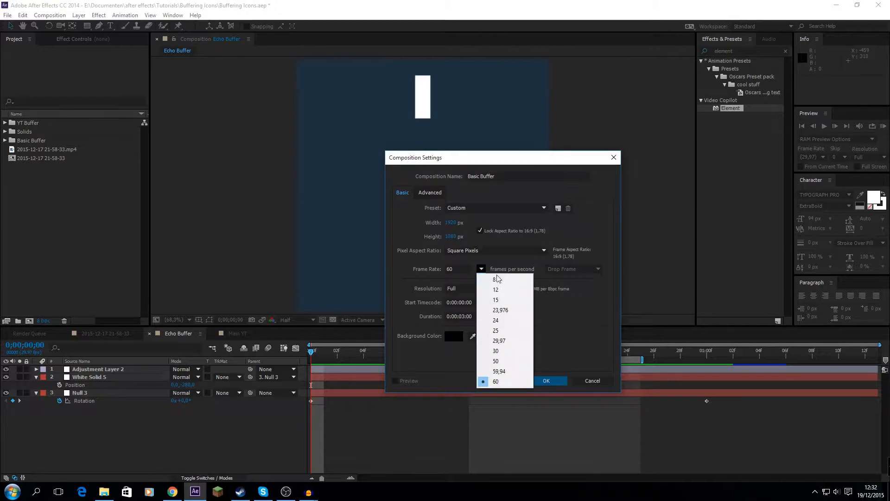
pyautogui.click(523, 360)
pyautogui.click(544, 381)
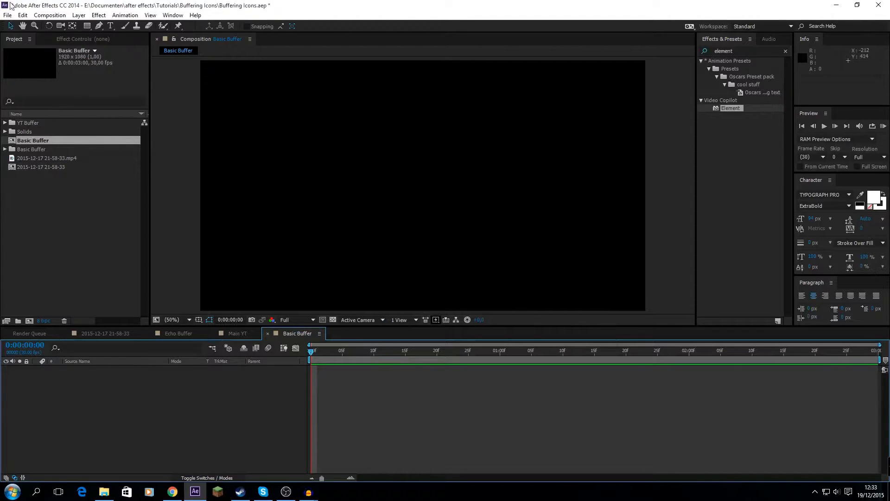
# Add a full-frame white solid to the Basic Buffer composition
pyautogui.click(78, 14)
pyautogui.moveTo(139, 26)
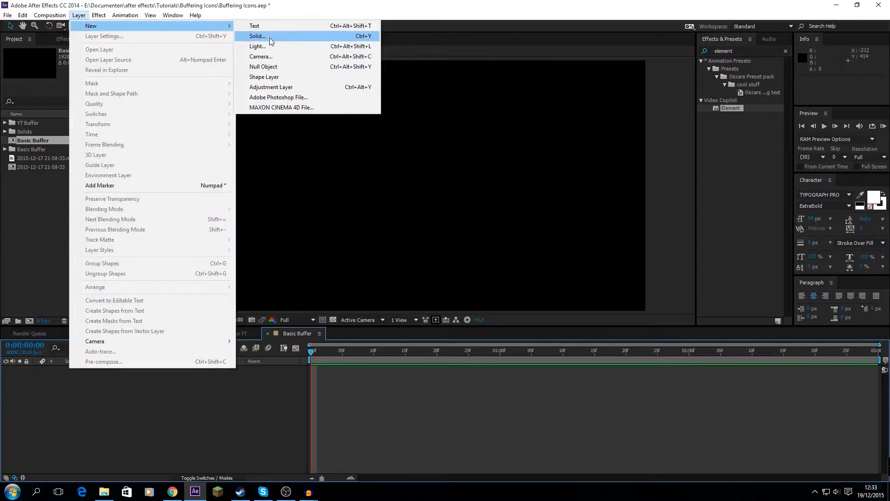
pyautogui.click(270, 37)
pyautogui.click(443, 302)
pyautogui.moveTo(516, 252); pyautogui.dragTo(418, 170)
pyautogui.click(621, 172)
pyautogui.click(475, 327)
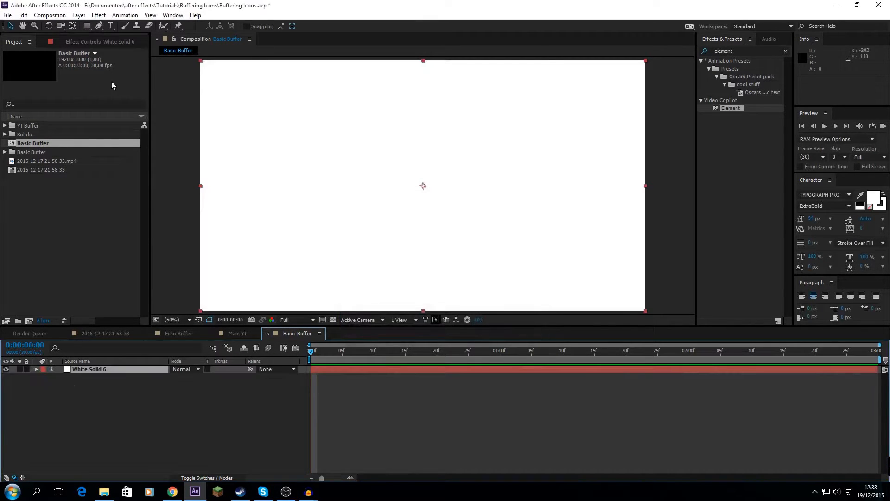
# Mask the white solid to a narrow upright rectangle at the composition's centre and scale it down to about 63%
pyautogui.click(87, 26)
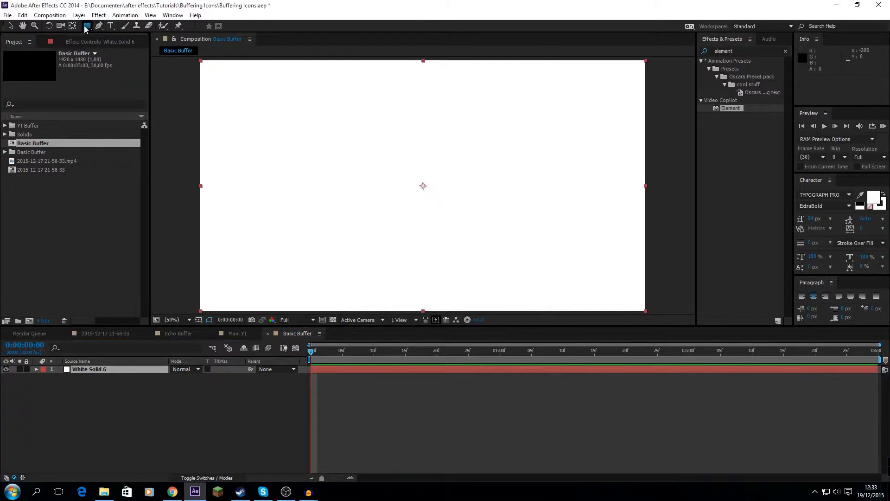
pyautogui.moveTo(421, 183)
pyautogui.mouseDown()
pyautogui.moveTo(463, 216)
pyautogui.moveTo(425, 215)
pyautogui.moveTo(433, 233)
pyautogui.moveTo(452, 235)
pyautogui.moveTo(432, 232)
pyautogui.moveTo(448, 232)
pyautogui.moveTo(435, 222)
pyautogui.mouseUp()
pyautogui.click(107, 370)
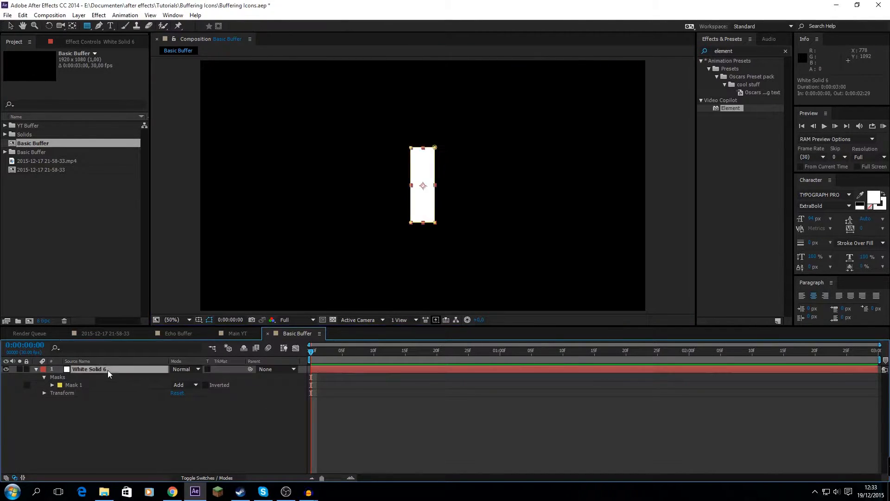
pyautogui.press('s')
pyautogui.moveTo(202, 379); pyautogui.dragTo(185, 379)
pyautogui.click(159, 441)
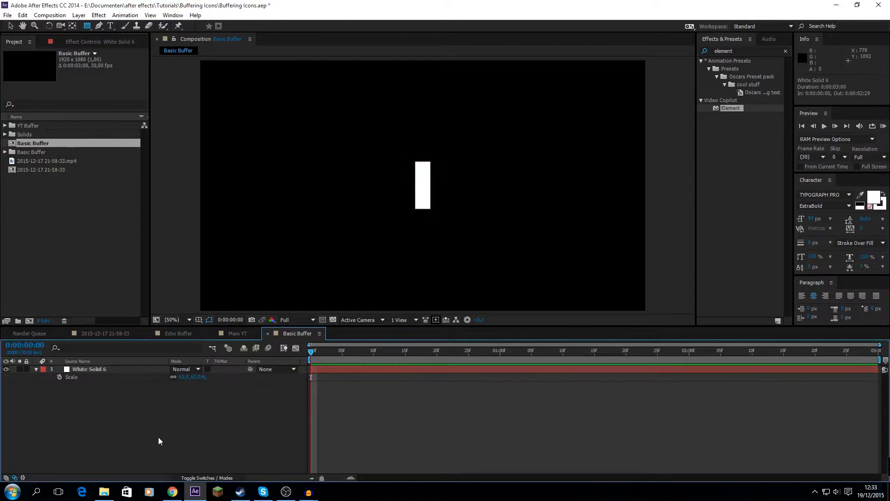
# Move the white bar up by subtracting 300 from its vertical position
pyautogui.click(104, 368)
pyautogui.press('Return')
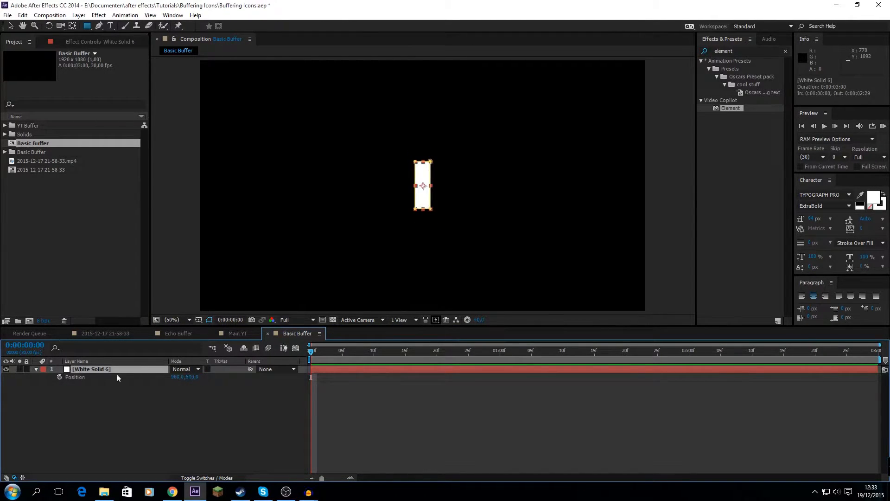
pyautogui.press('p')
pyautogui.click(190, 383)
pyautogui.click(190, 377)
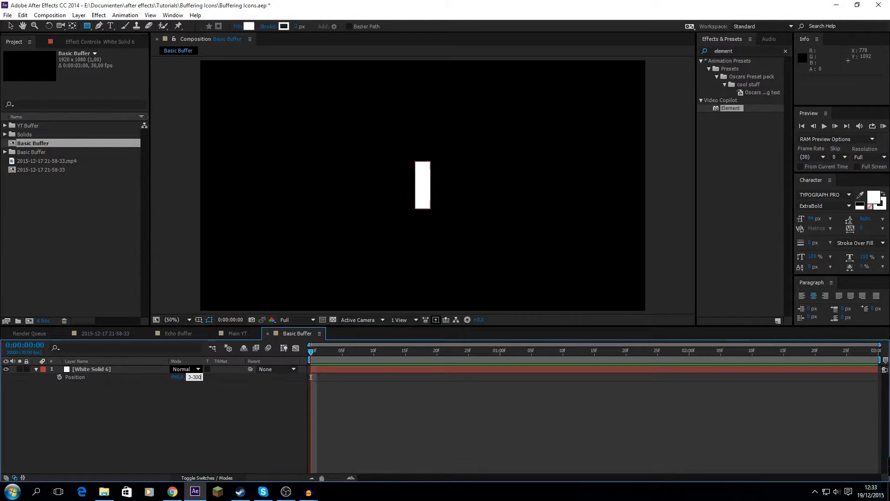
pyautogui.write('-300')
pyautogui.press('Return')
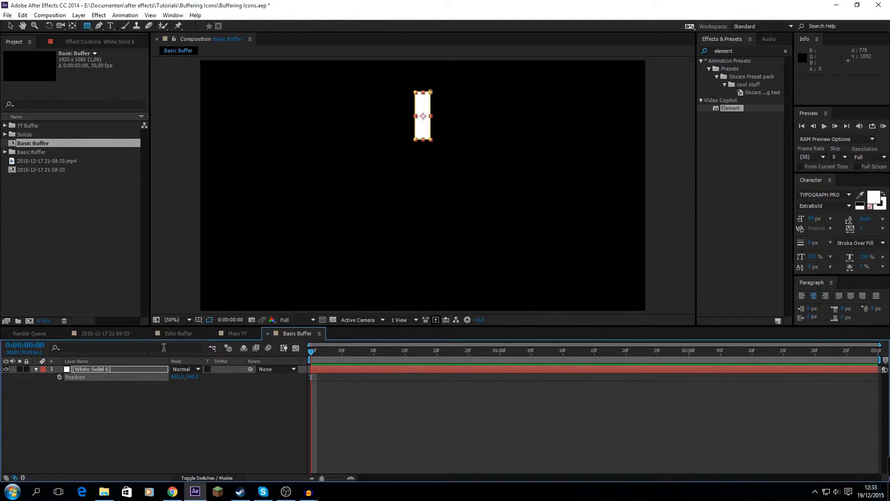
pyautogui.click(36, 369)
pyautogui.click(67, 408)
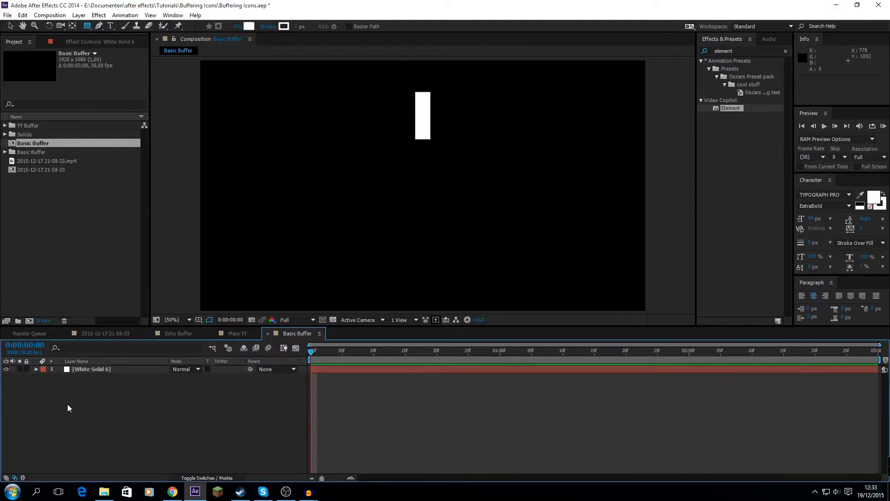
# Add a null object beneath the white solid in the layer stack and parent the solid to it
pyautogui.hotkey('ctrl', 'alt', 'shift', 'y')
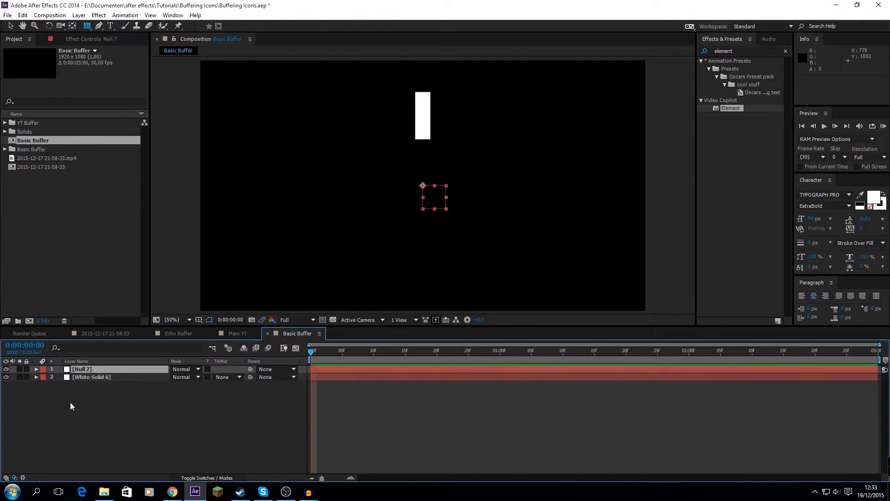
pyautogui.press('Delete')
pyautogui.click(79, 15)
pyautogui.moveTo(92, 25)
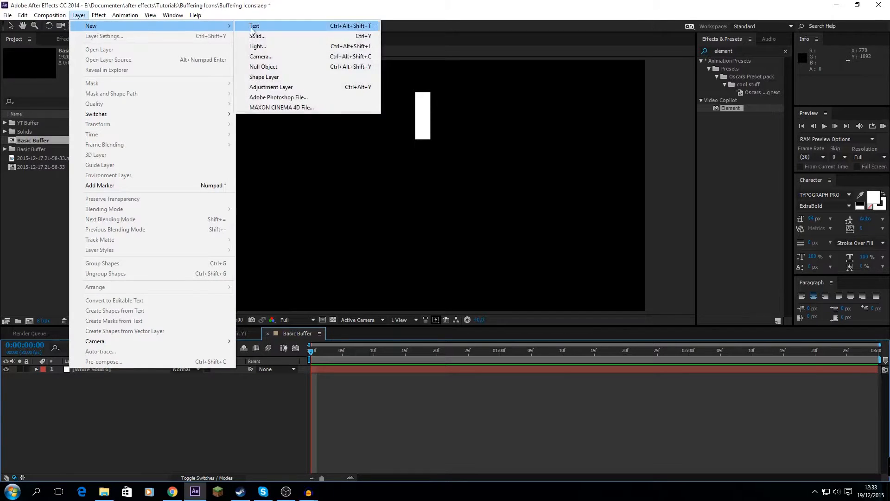
pyautogui.click(277, 66)
pyautogui.moveTo(81, 369); pyautogui.dragTo(103, 409)
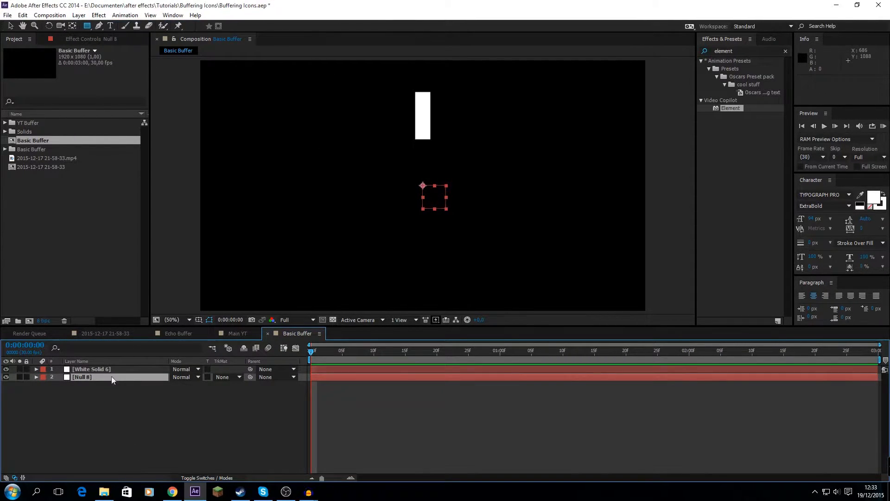
pyautogui.click(277, 369)
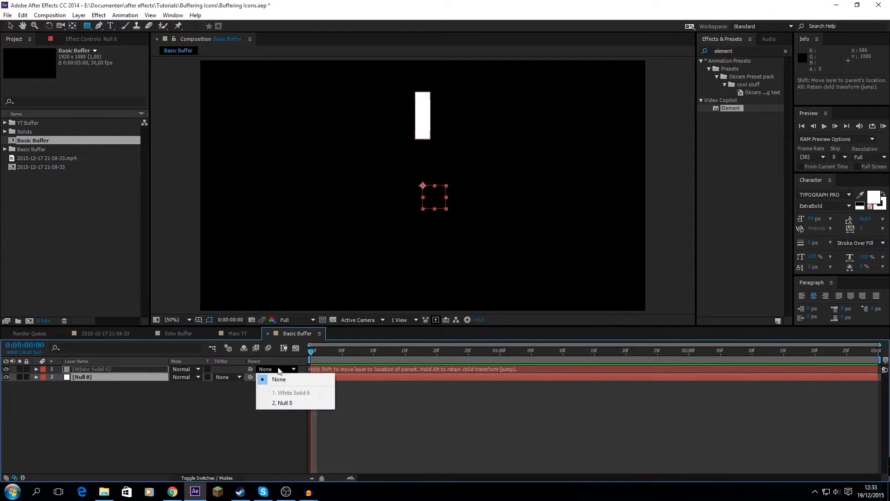
pyautogui.click(282, 403)
# Keyframe the null's rotation from zero at the start to 2 full revolutions at 0:00:01:00
pyautogui.hotkey('alt', 'shift', 'r')
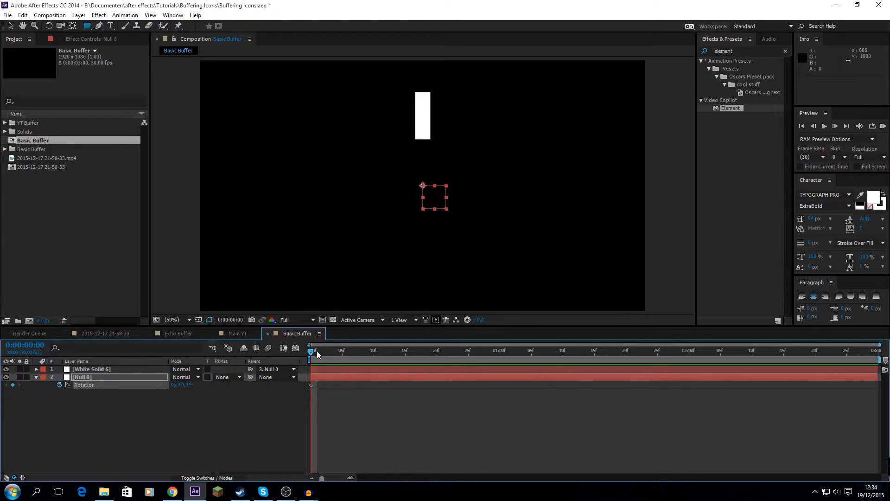
pyautogui.moveTo(315, 352); pyautogui.dragTo(664, 380)
pyautogui.moveTo(609, 383); pyautogui.dragTo(500, 388)
pyautogui.click(160, 416)
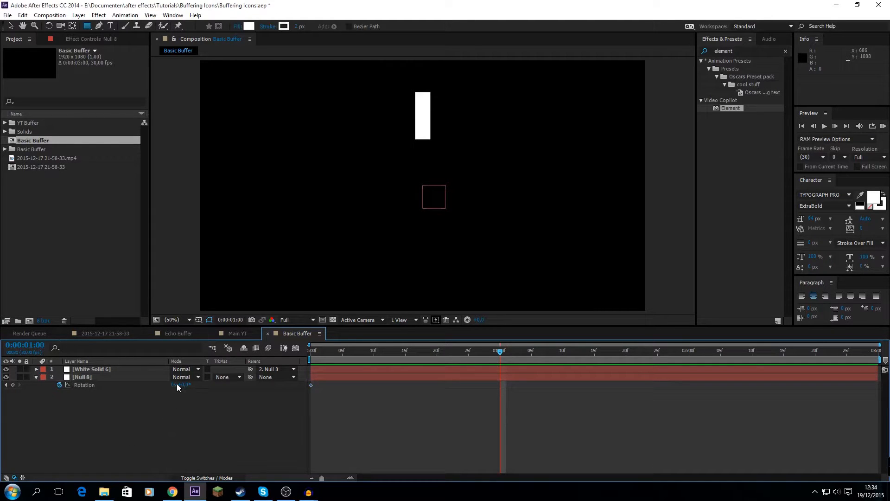
pyautogui.click(175, 384)
pyautogui.write('2')
pyautogui.press('Return')
pyautogui.click(325, 349)
pyautogui.moveTo(311, 357); pyautogui.dragTo(260, 393)
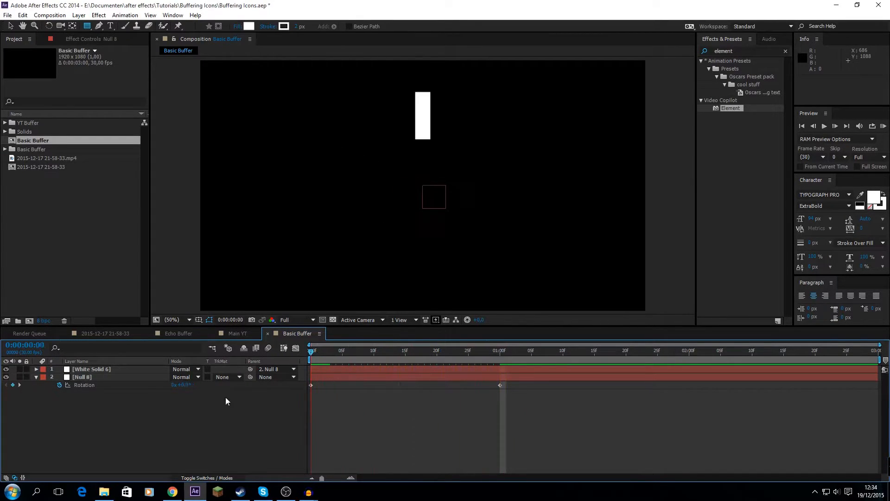
pyautogui.click(36, 377)
# Add an adjustment layer above the white solid and apply the Echo effect to it
pyautogui.click(98, 369)
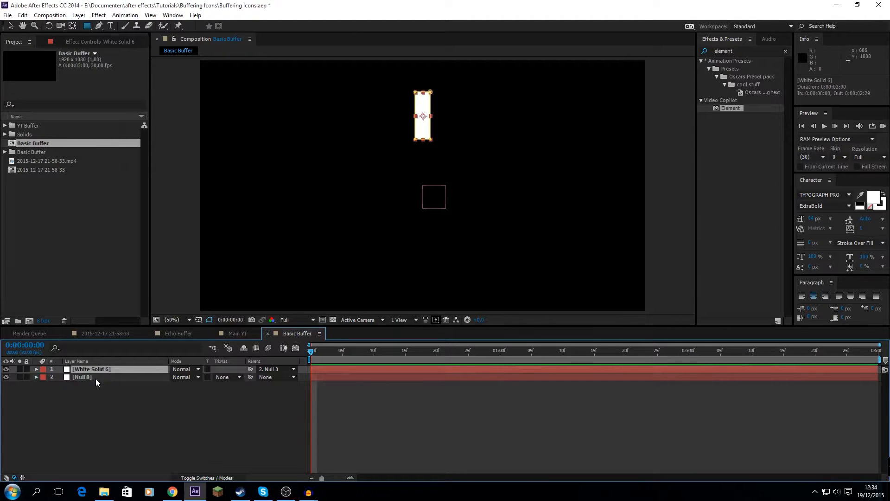
pyautogui.click(78, 15)
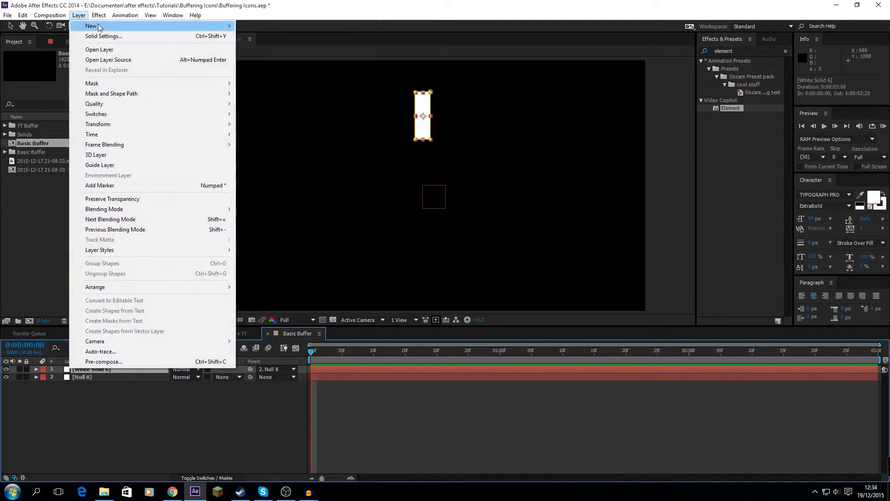
pyautogui.moveTo(138, 26)
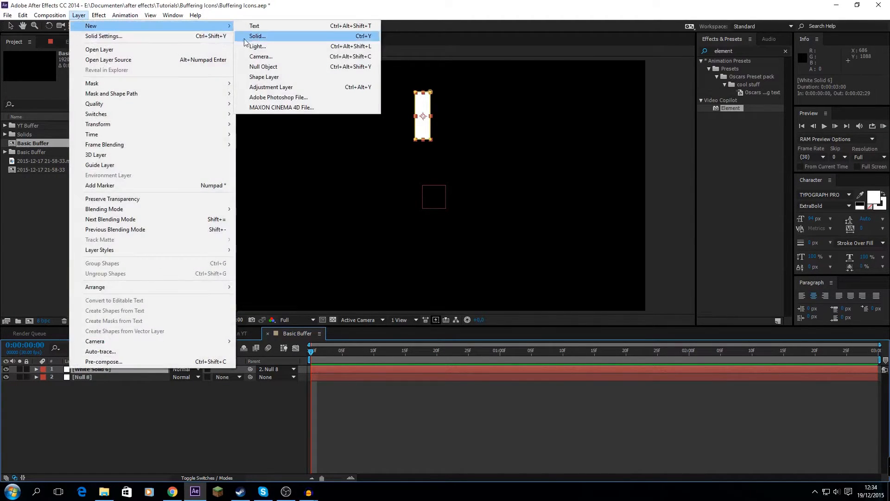
pyautogui.click(288, 87)
pyautogui.click(729, 51)
pyautogui.write('echo')
pyautogui.moveTo(727, 125); pyautogui.dragTo(90, 367)
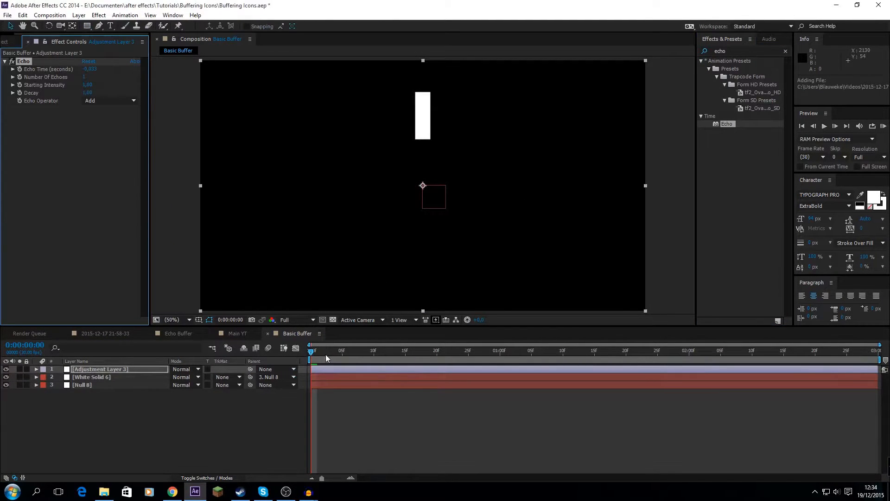
# Set the Echo effect to 15 echoes with a decay of about 0.79, checking the rotating bars at several frames
pyautogui.moveTo(325, 355); pyautogui.dragTo(348, 368)
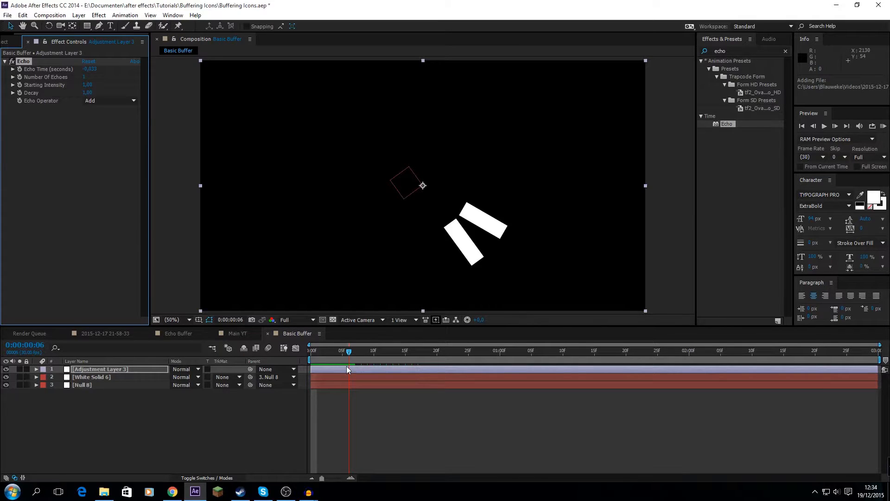
pyautogui.moveTo(349, 370); pyautogui.dragTo(399, 367)
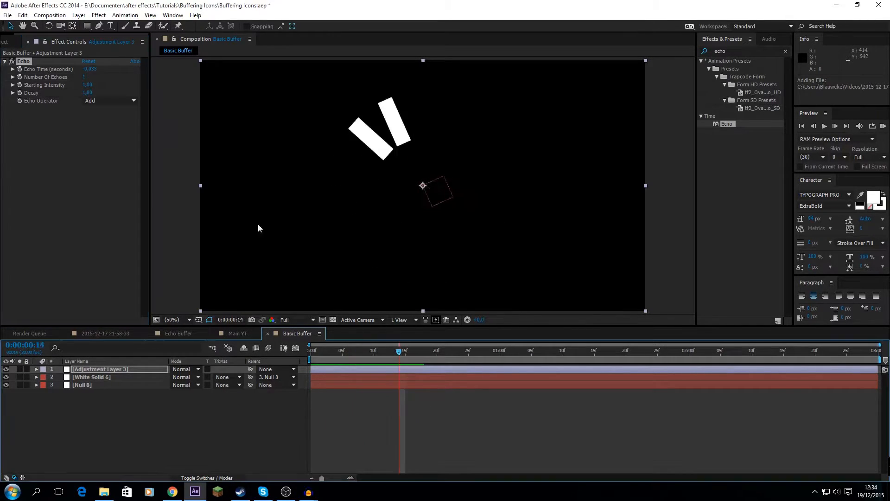
pyautogui.click(84, 77)
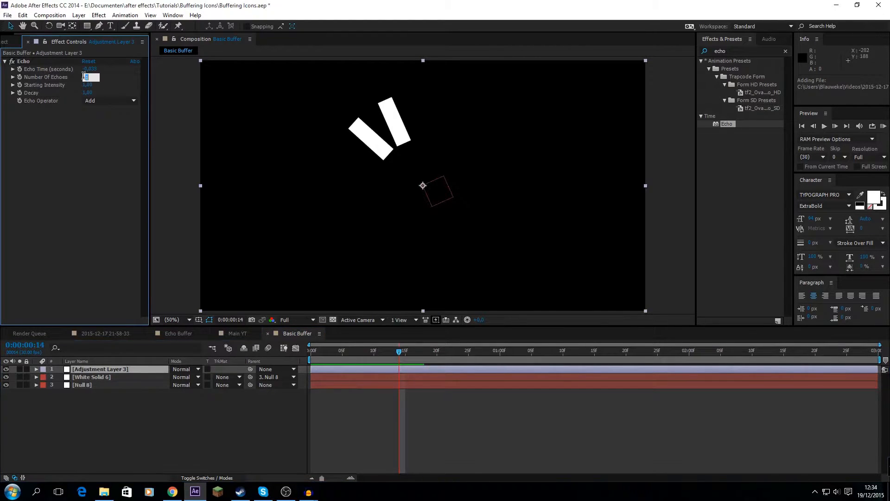
pyautogui.write('15')
pyautogui.press('Return')
pyautogui.moveTo(415, 356)
pyautogui.mouseDown()
pyautogui.moveTo(335, 372)
pyautogui.moveTo(418, 352)
pyautogui.mouseUp()
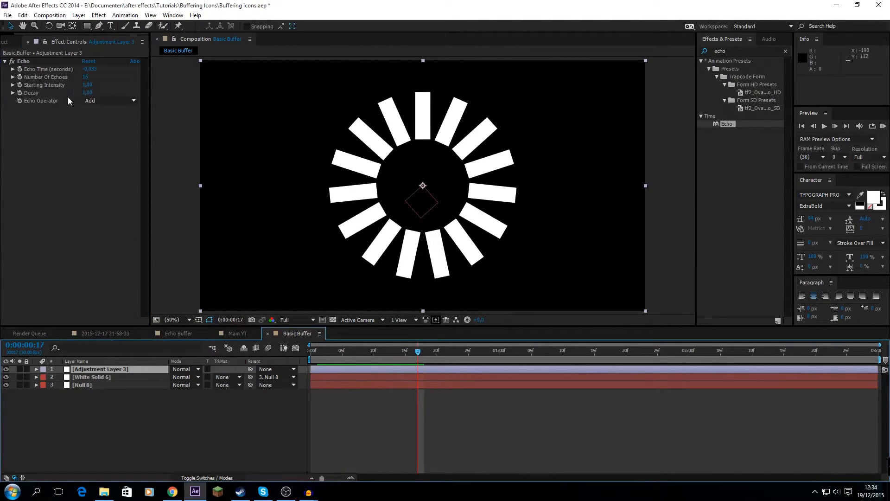
pyautogui.moveTo(87, 93); pyautogui.dragTo(75, 93)
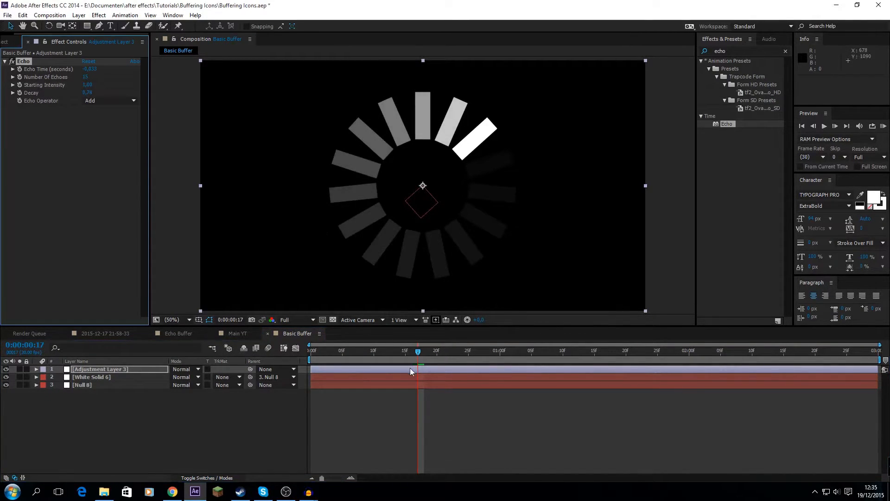
pyautogui.moveTo(409, 351); pyautogui.dragTo(493, 356)
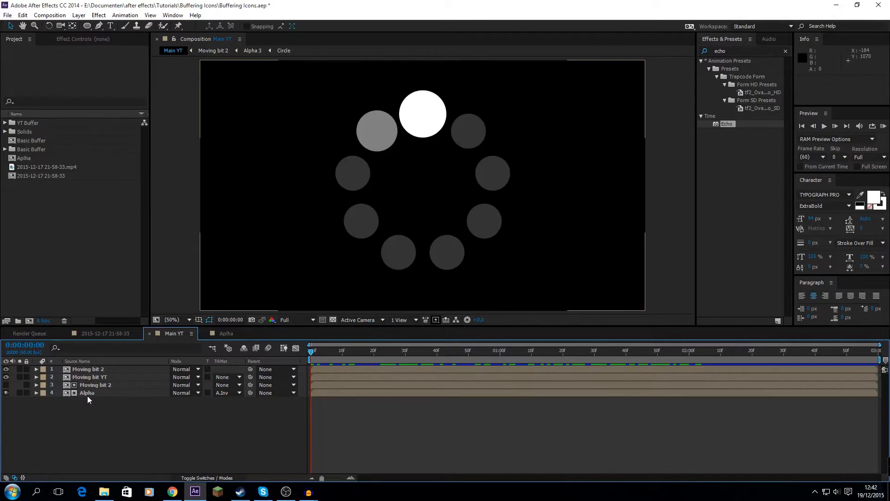
# Create another composition named Cirlce at 1920 x 1080, 30 frames per second and 10 seconds long
pyautogui.click(28, 321)
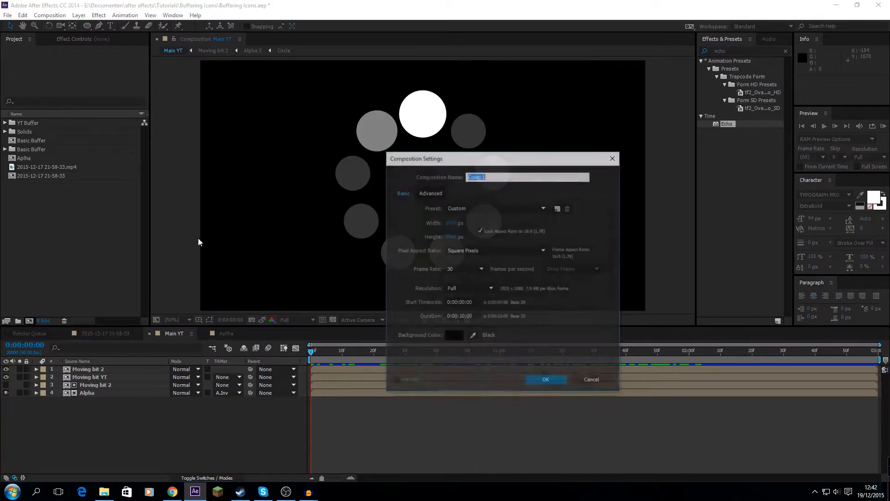
pyautogui.write('Cl')
pyautogui.write('irlce')
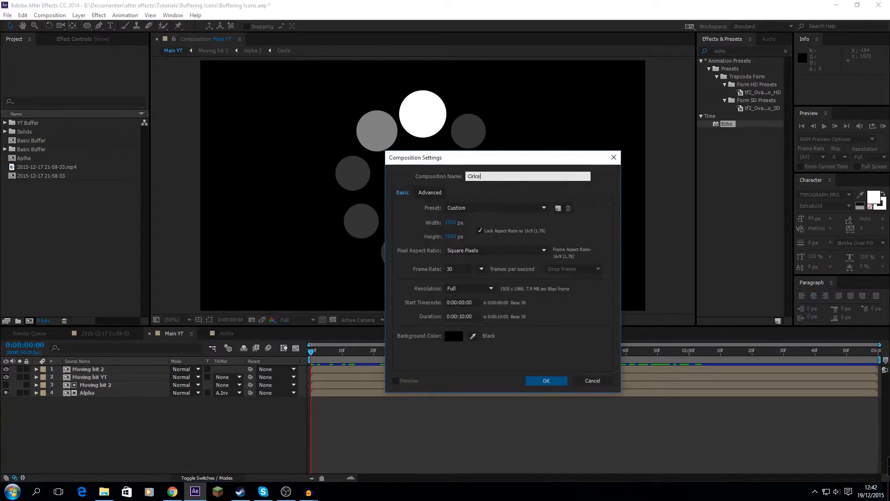
pyautogui.press('Return')
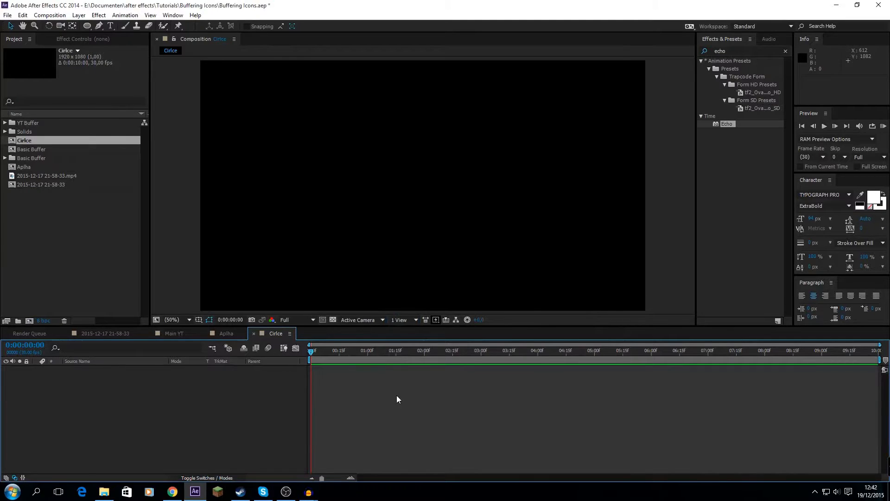
# Add a comp-sized white solid and mask it with a centred circle nearly filling the frame's height
pyautogui.hotkey('ctrl', 'y')
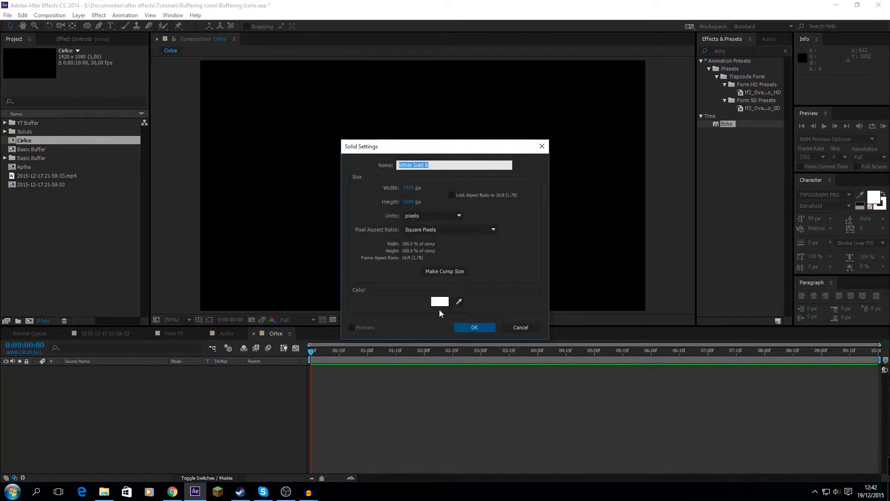
pyautogui.click(483, 324)
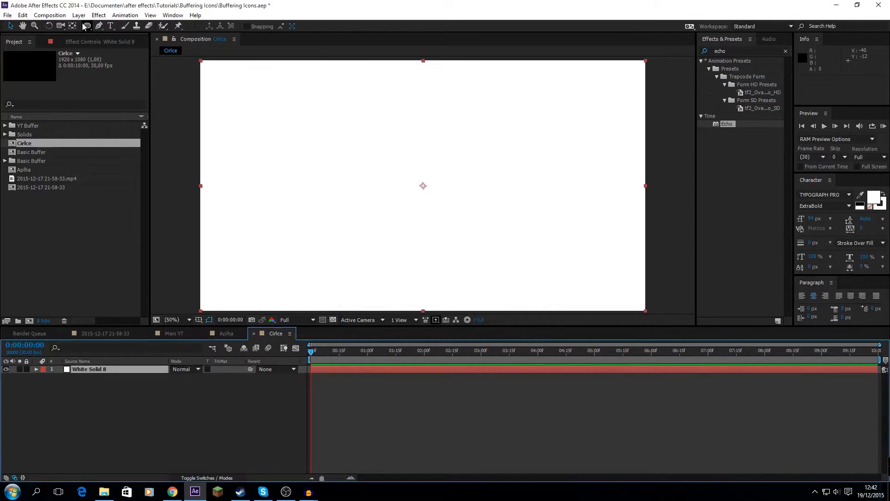
pyautogui.click(86, 26)
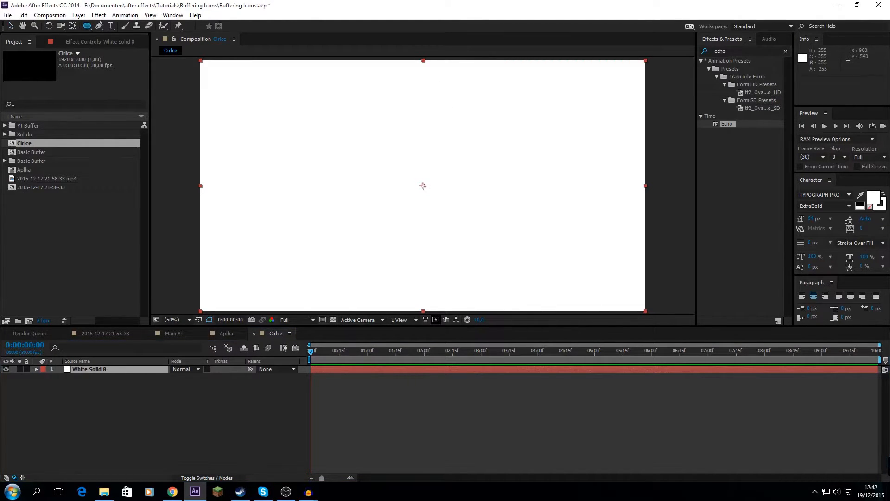
pyautogui.moveTo(423, 186); pyautogui.dragTo(533, 284)
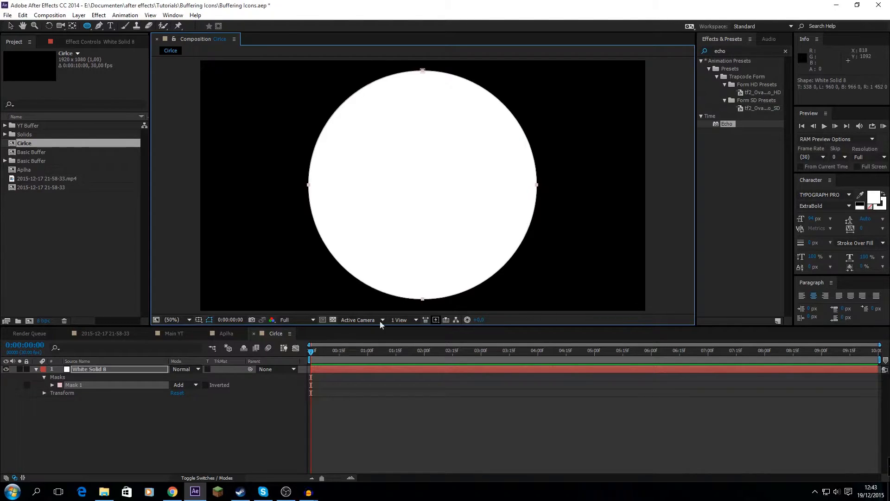
pyautogui.click(229, 407)
pyautogui.click(36, 369)
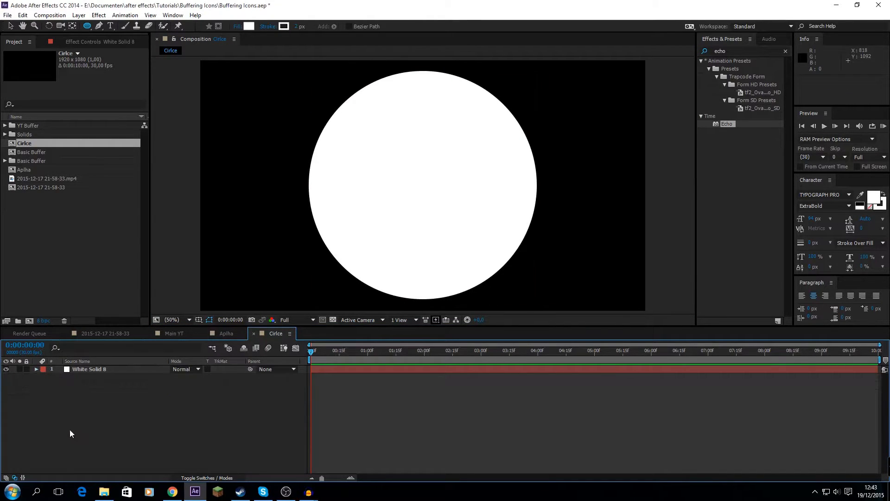
# Create a composition named Alpha and place the Cirlce composition in it as a layer
pyautogui.hotkey('ctrl', 'n')
pyautogui.write('A')
pyautogui.press('BackSpace')
pyautogui.press('Return')
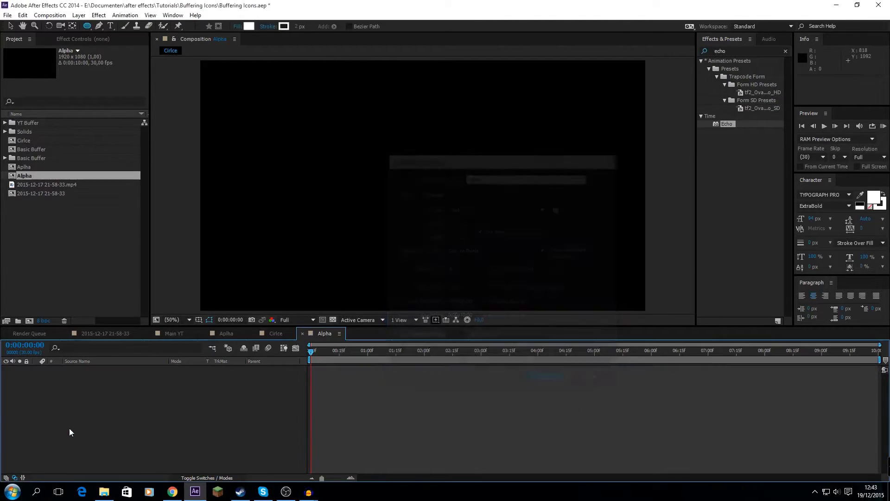
pyautogui.click(175, 334)
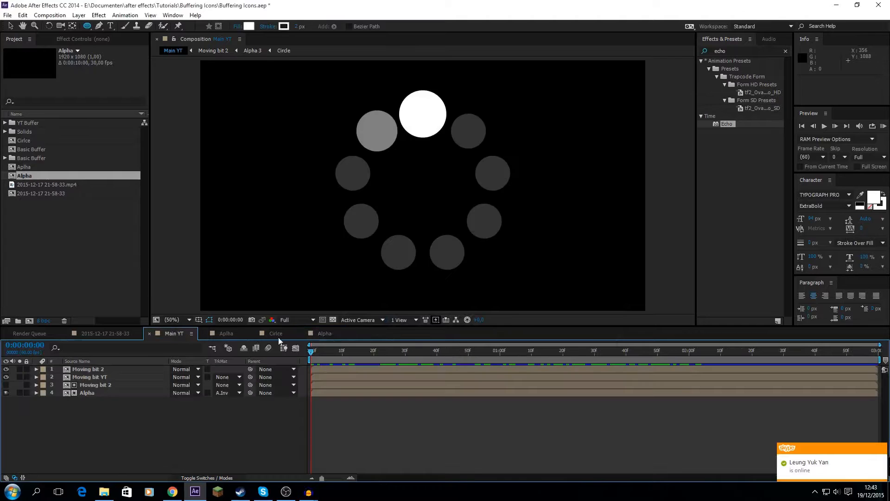
pyautogui.moveTo(317, 351)
pyautogui.mouseDown()
pyautogui.moveTo(756, 347)
pyautogui.moveTo(312, 350)
pyautogui.mouseUp()
pyautogui.click(324, 334)
pyautogui.moveTo(24, 140); pyautogui.dragTo(98, 368)
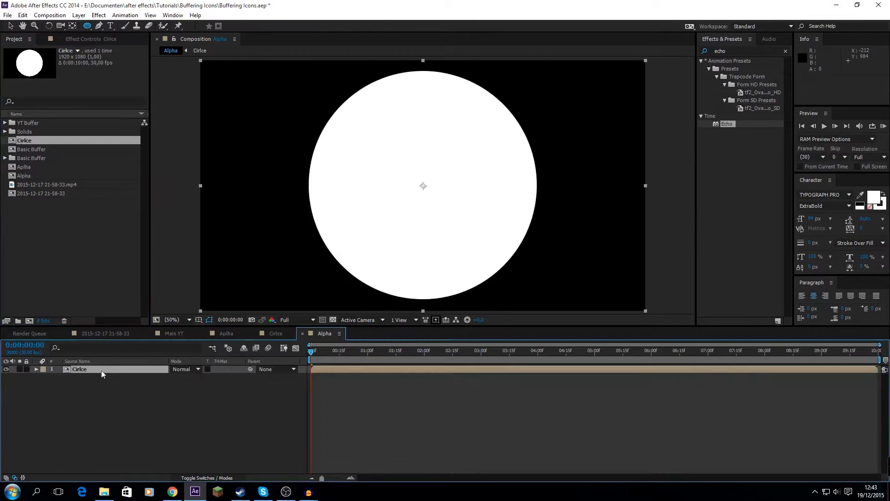
# Scale the Cirlce layer to 15% in both dimensions
pyautogui.press('s')
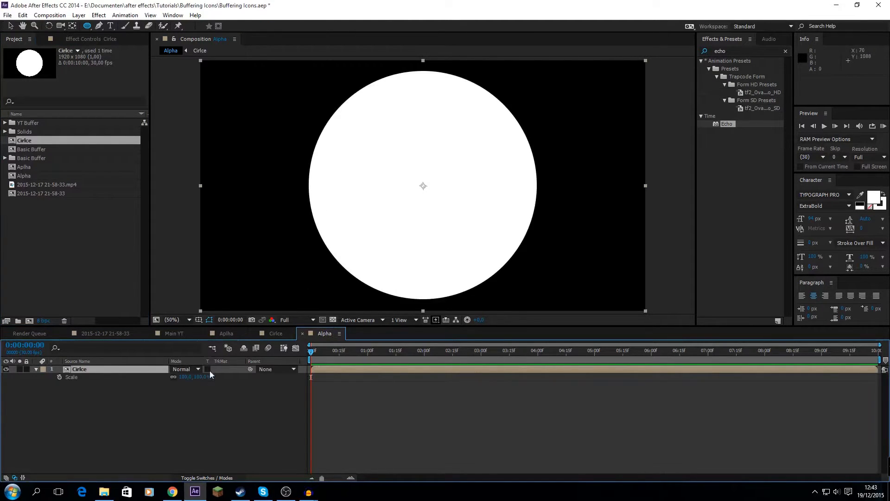
pyautogui.click(154, 409)
pyautogui.click(202, 376)
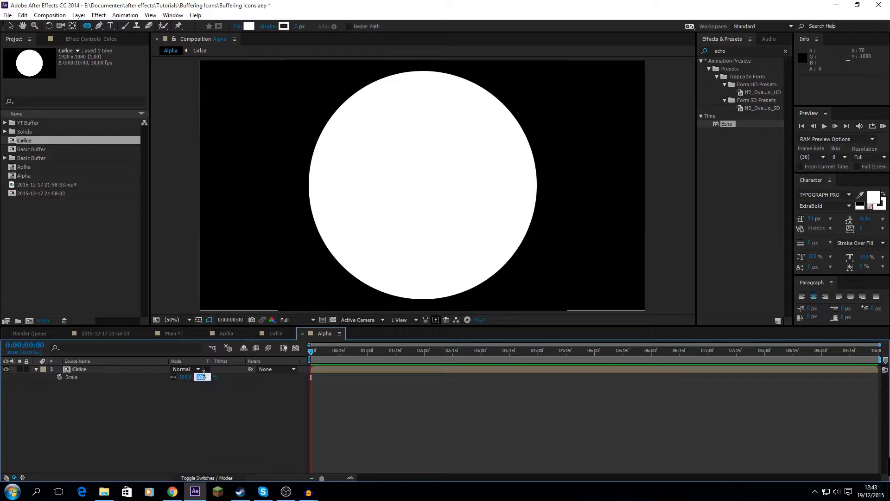
pyautogui.write('15')
pyautogui.press('Return')
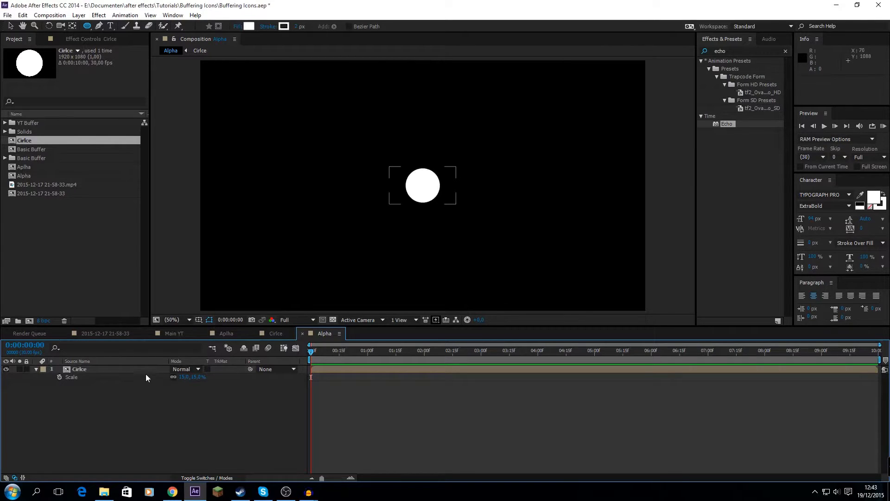
# Move the Cirlce layer straight up by 300 px, to a Y position of 240
pyautogui.click(110, 368)
pyautogui.press('p')
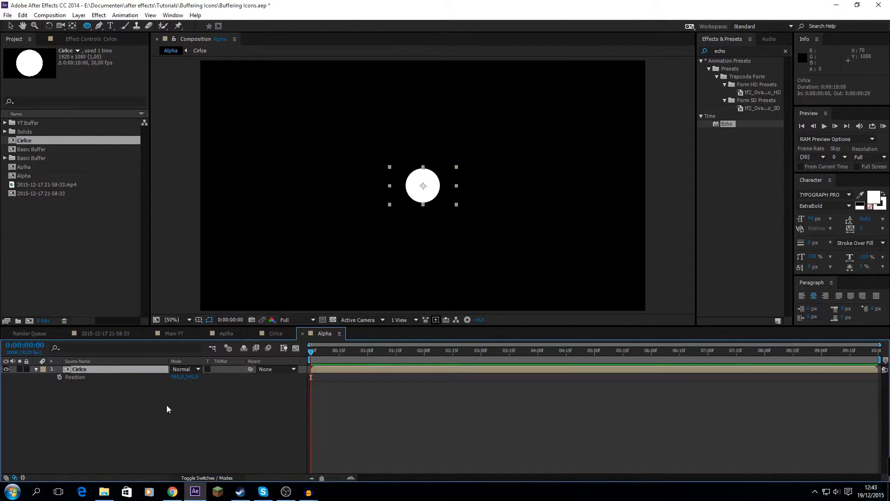
pyautogui.click(190, 383)
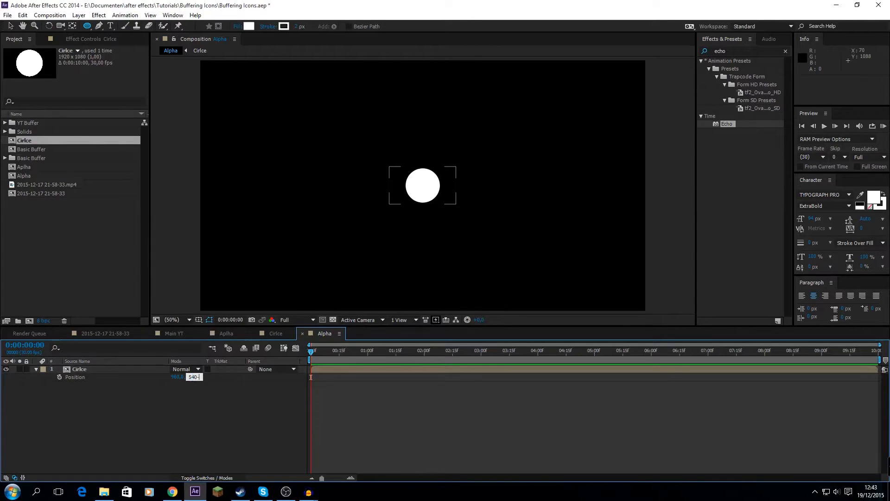
pyautogui.write('00')
pyautogui.press('Return')
pyautogui.click(128, 385)
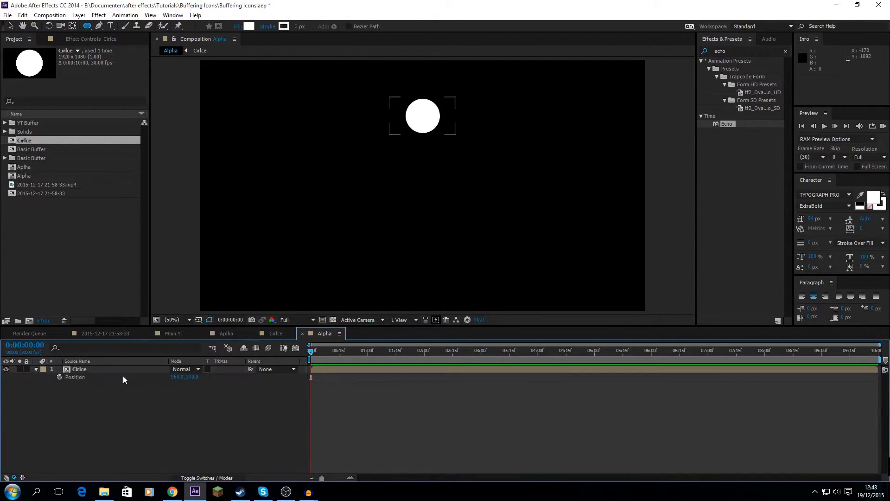
pyautogui.click(36, 368)
# Add a null object to the Alpha composition and place it below the circle layer
pyautogui.click(79, 15)
pyautogui.moveTo(91, 17)
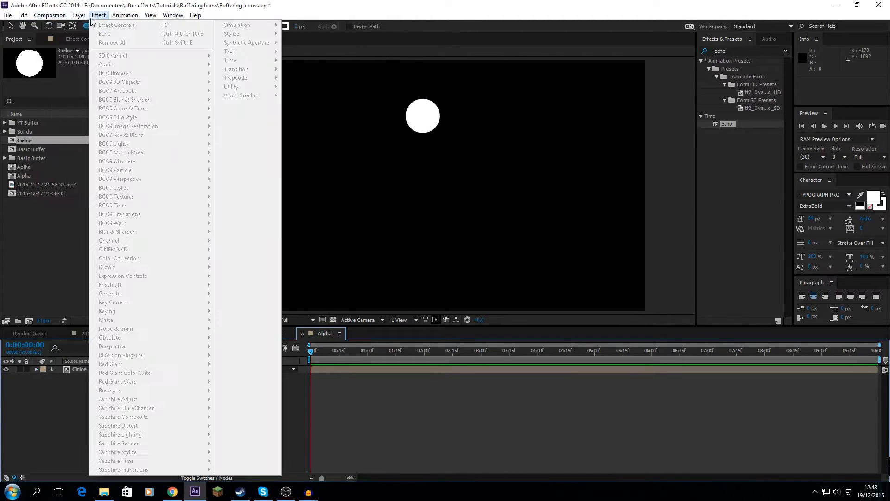
pyautogui.click(263, 66)
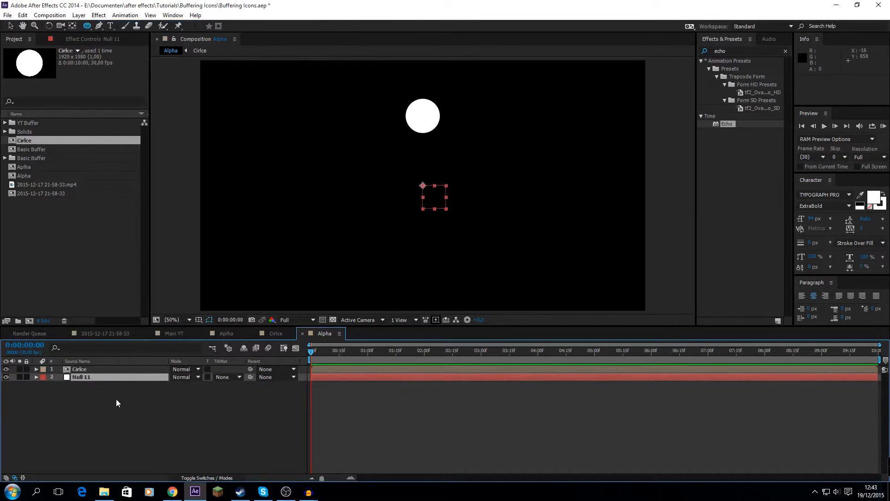
# Duplicate the circle layer and parent the lower copy to the null
pyautogui.click(85, 372)
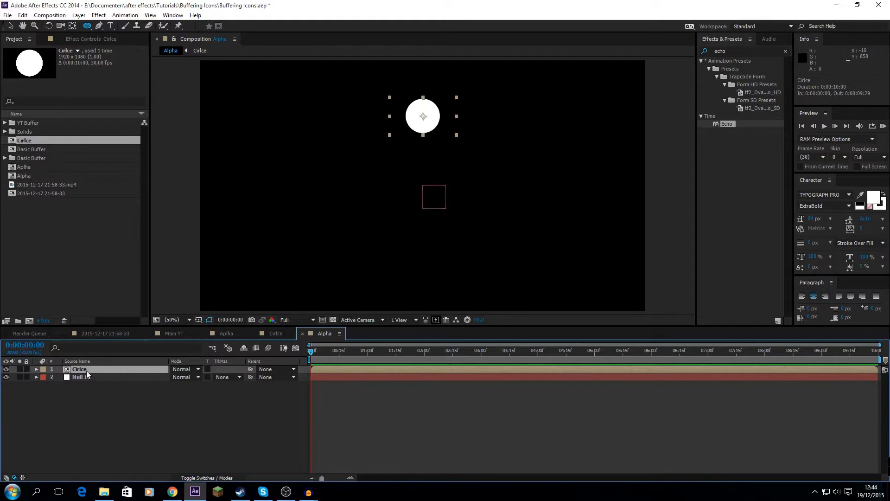
pyautogui.hotkey('ctrl', 'd')
pyautogui.click(84, 377)
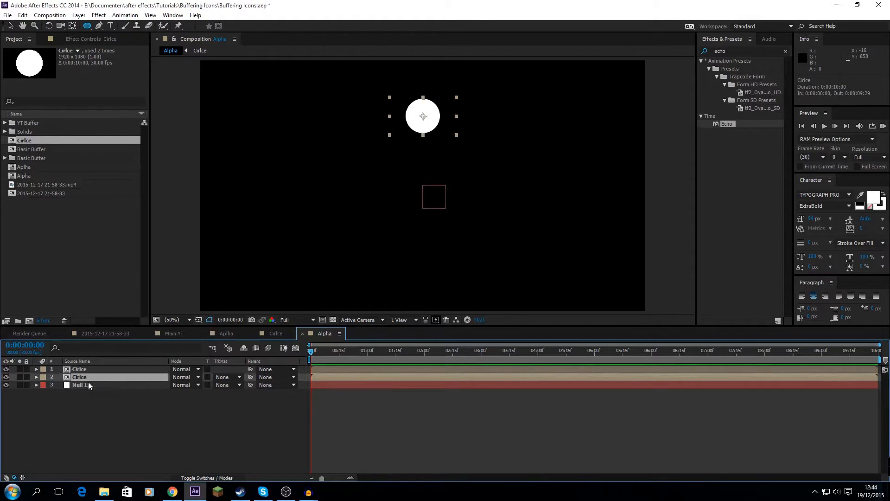
pyautogui.click(280, 378)
pyautogui.click(284, 422)
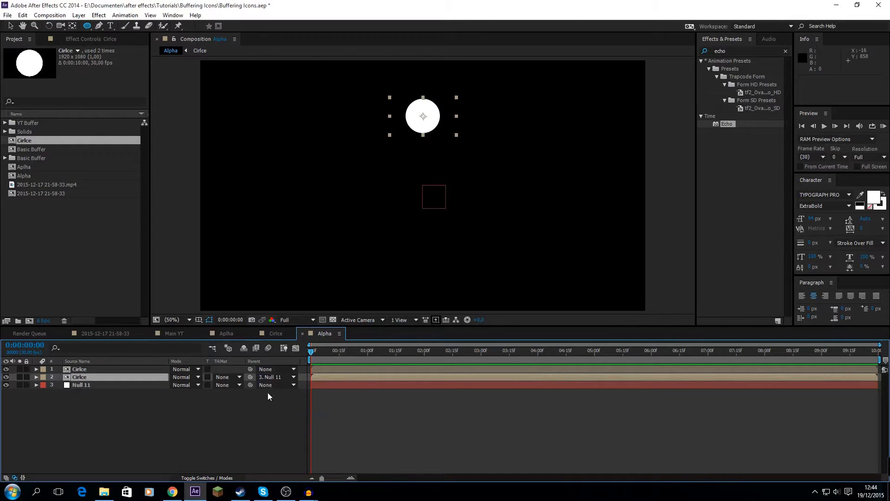
# Set the null's rotation to 40° so the parented circle swings clockwise around the centre
pyautogui.click(113, 384)
pyautogui.press('r')
pyautogui.click(170, 400)
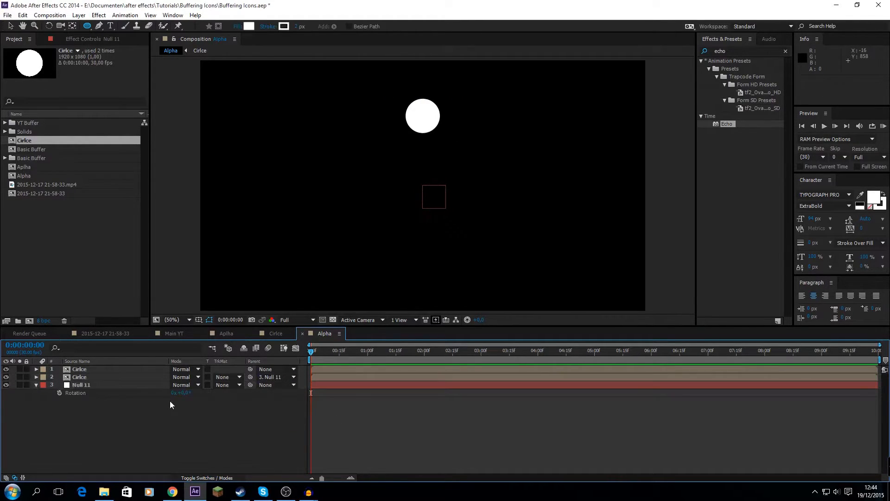
pyautogui.click(185, 393)
pyautogui.write('40')
pyautogui.press('Return')
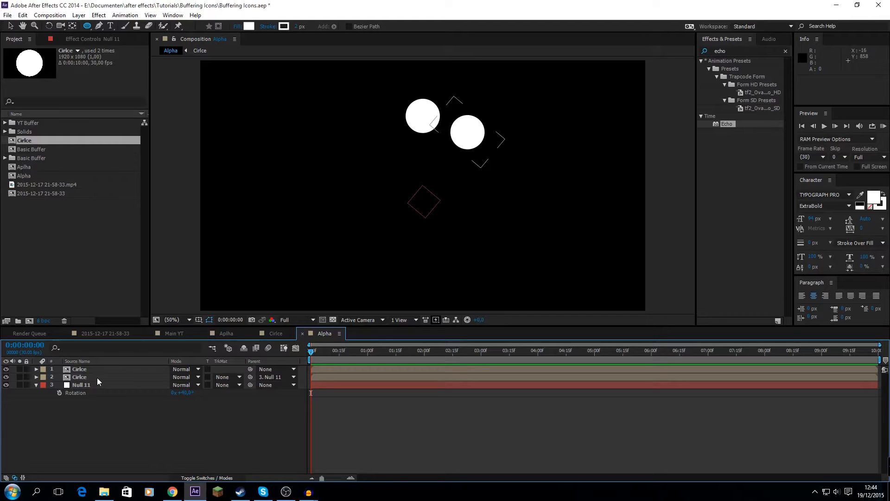
# Duplicate the null-parented circle, set the upper copy's parent to None, and rotate the null to 80°
pyautogui.click(124, 386)
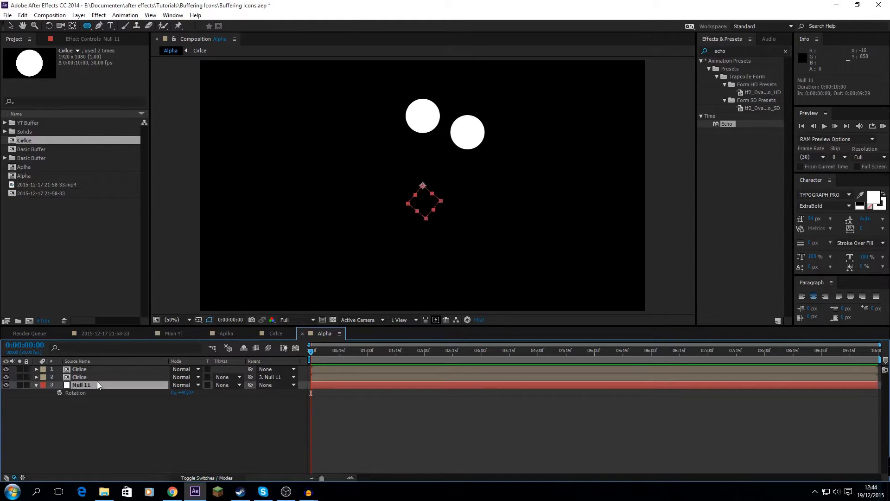
pyautogui.click(99, 377)
pyautogui.hotkey('ctrl', 'd')
pyautogui.click(279, 377)
pyautogui.click(277, 388)
pyautogui.click(237, 416)
pyautogui.click(84, 379)
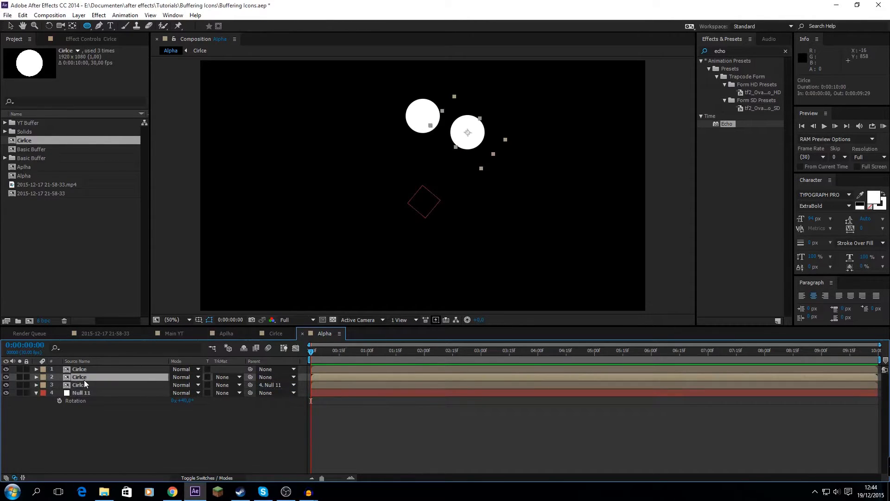
pyautogui.click(277, 377)
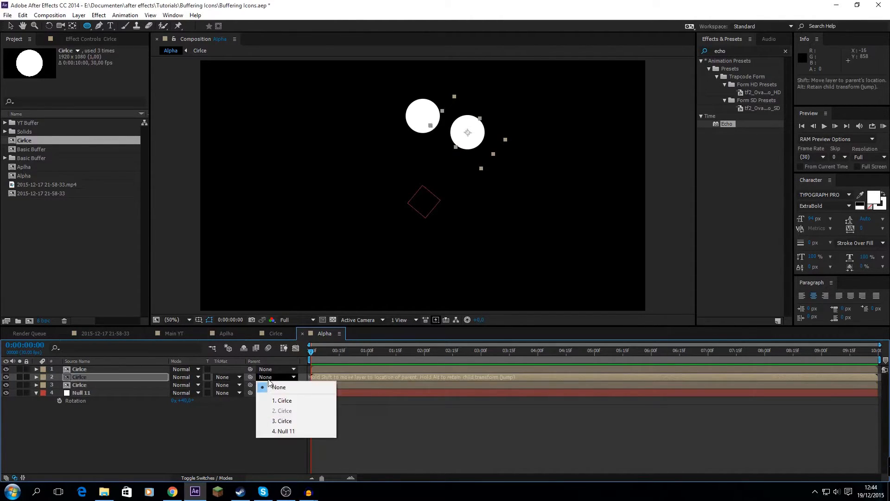
pyautogui.click(239, 412)
pyautogui.click(184, 399)
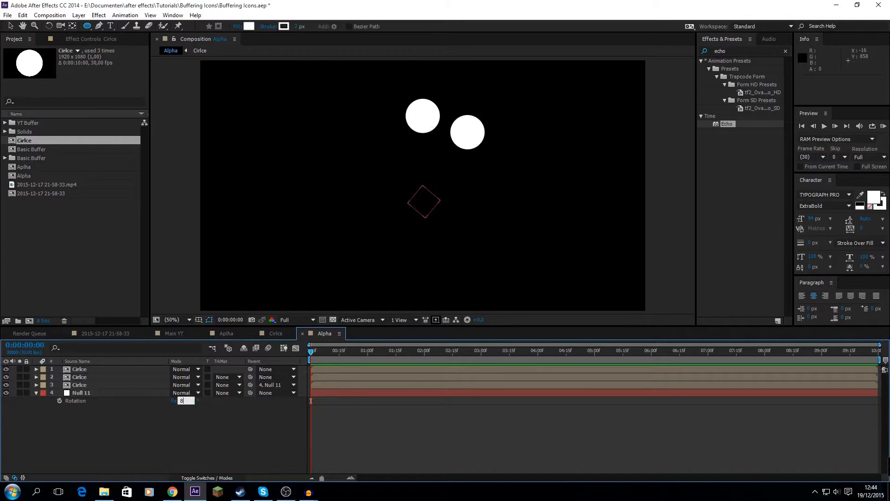
pyautogui.press('Return')
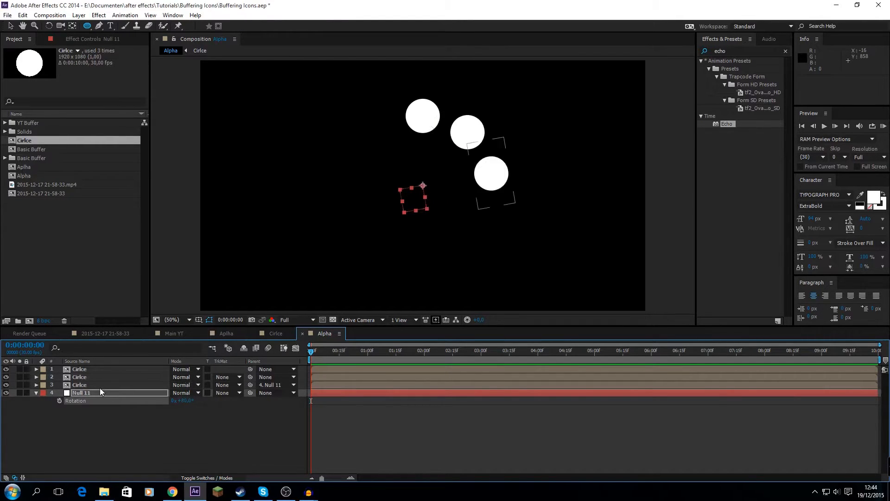
# Duplicate the null-parented circle once more, unparent the upper copy, and rotate the null to 120°
pyautogui.click(101, 387)
pyautogui.hotkey('ctrl', 'd')
pyautogui.click(276, 384)
pyautogui.click(188, 413)
pyautogui.click(183, 408)
pyautogui.click(274, 385)
pyautogui.click(268, 393)
pyautogui.click(184, 409)
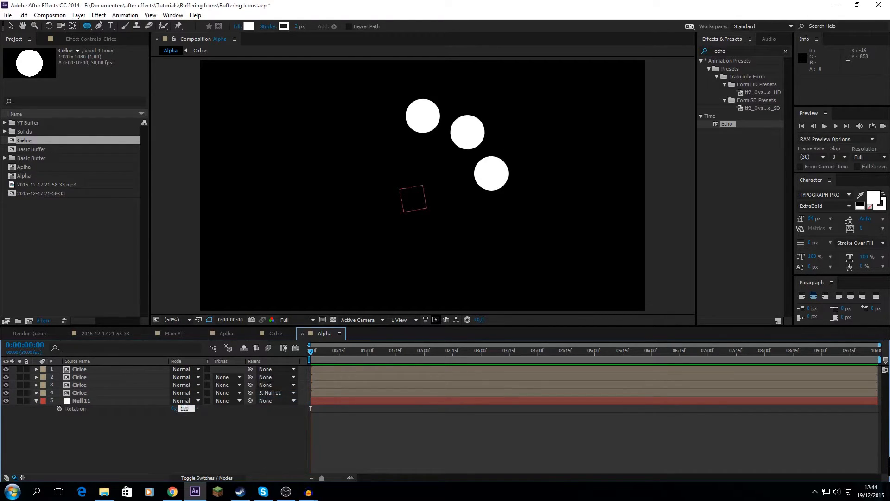
pyautogui.write('120')
pyautogui.press('Return')
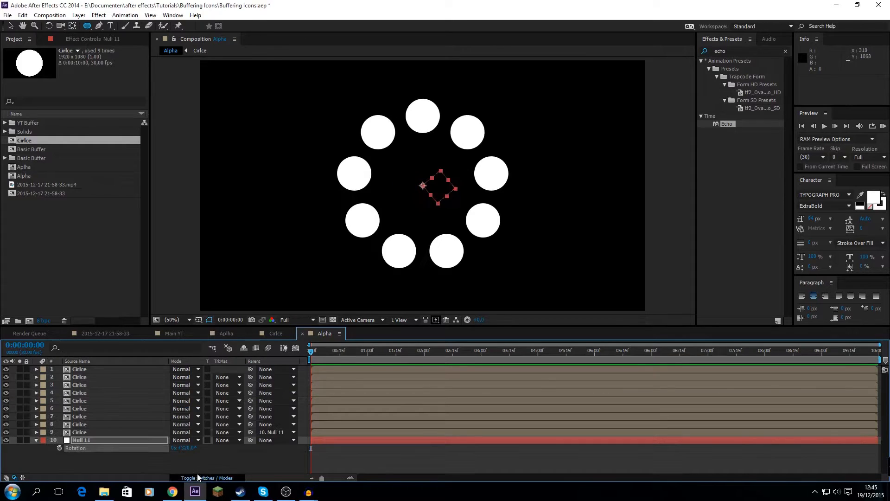
# Show the layer switches columns and delete the null, keeping only the nine circle layers of the ring
pyautogui.click(197, 474)
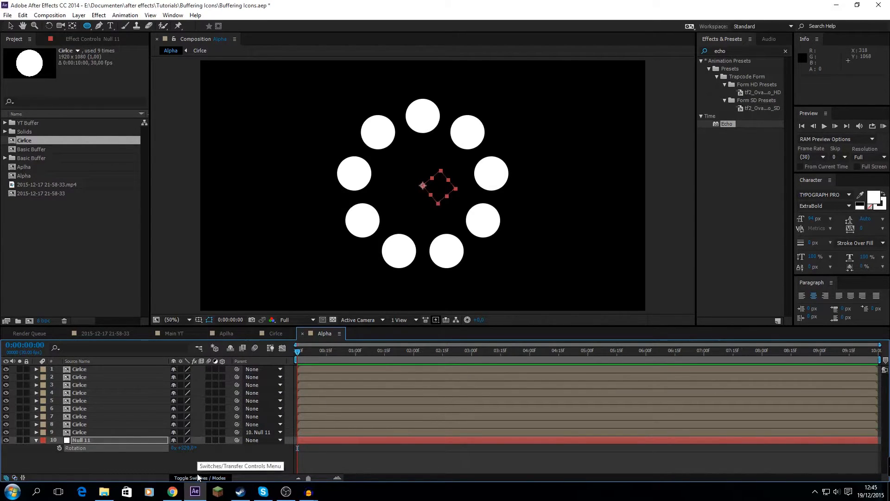
pyautogui.click(94, 440)
pyautogui.press('Delete')
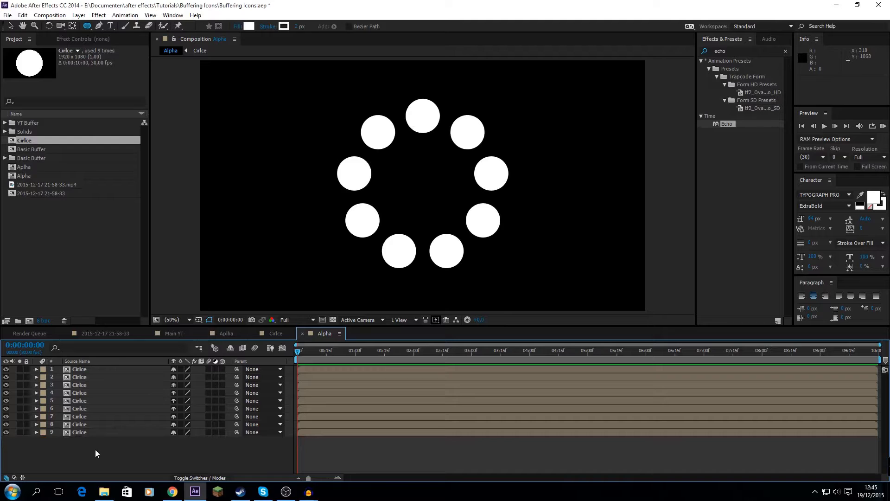
# Create a composition named Main at 1920 x 1080, 30 frames per second and 10 seconds long, and place the Alpha composition in it
pyautogui.hotkey('ctrl', 'k')
pyautogui.write('M')
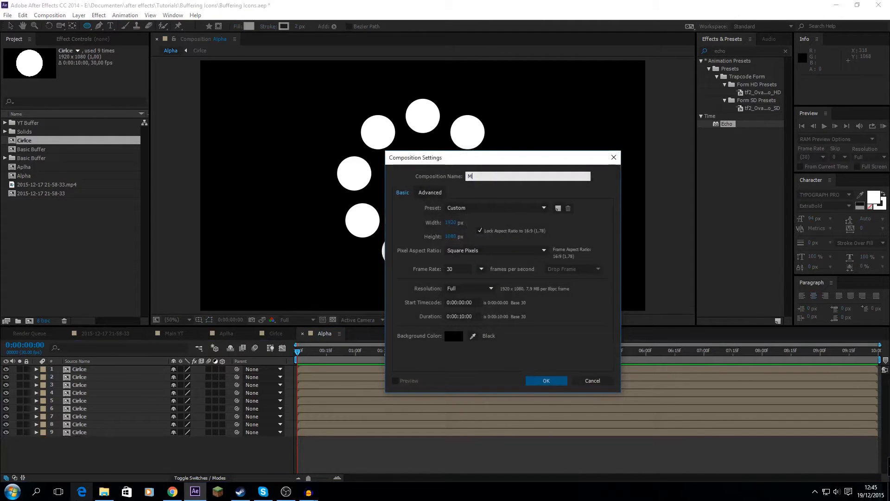
pyautogui.write('ain')
pyautogui.click(541, 382)
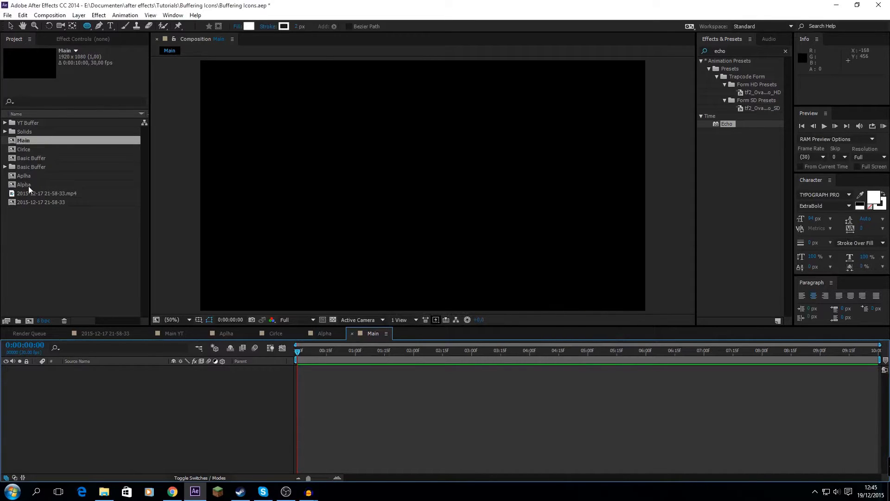
pyautogui.moveTo(21, 185); pyautogui.dragTo(264, 405)
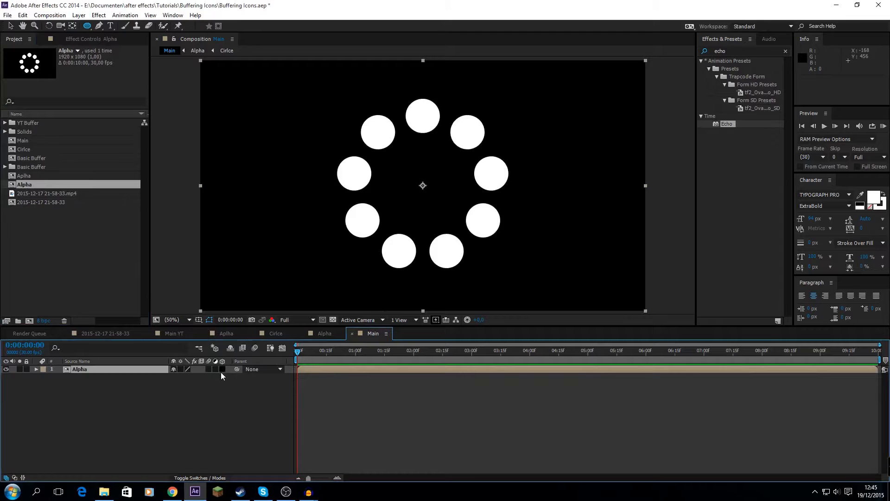
# Set the opacity of the Alpha layer in Main to 20%
pyautogui.press('t')
pyautogui.click(104, 410)
pyautogui.click(178, 377)
pyautogui.write('20')
pyautogui.press('Return')
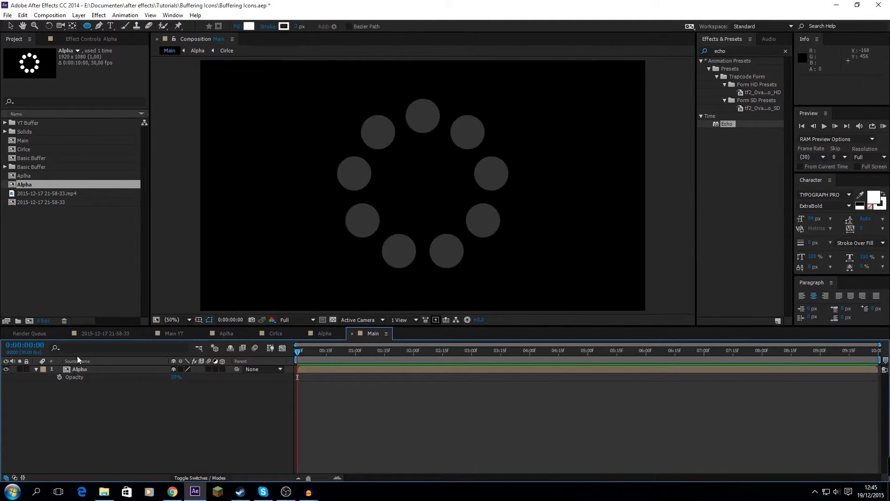
pyautogui.click(37, 369)
# Duplicate the Alpha composition in the project and open the copy
pyautogui.click(26, 185)
pyautogui.hotkey('ctrl', 'd')
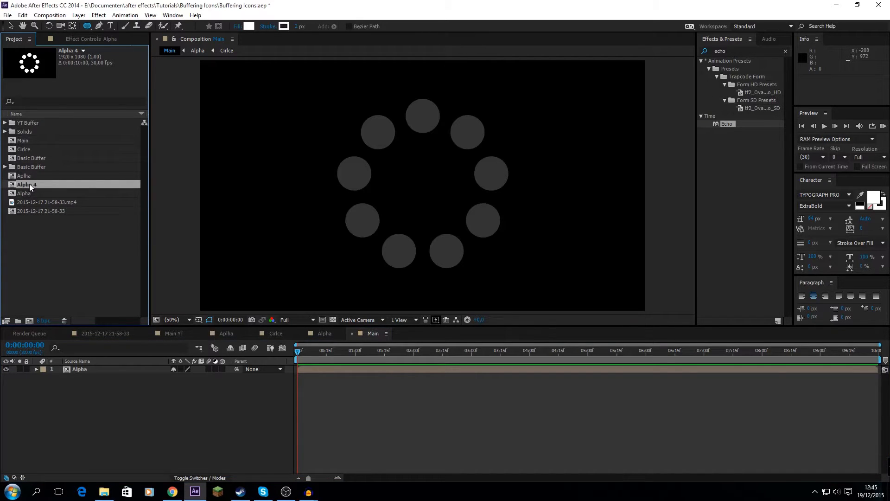
pyautogui.doubleClick(29, 183)
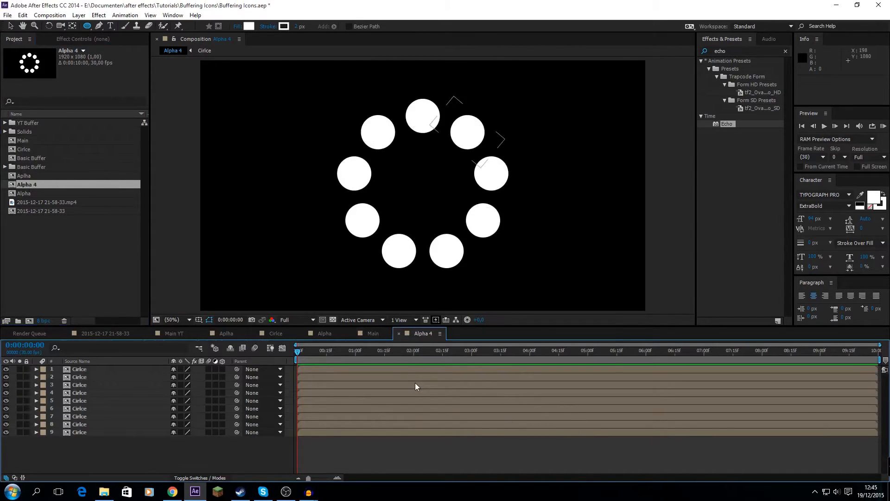
# Rename the duplicated composition as Alpha big
pyautogui.hotkey('ctrl', 'k')
pyautogui.press('Right')
pyautogui.press('BackSpace')
pyautogui.write('bu')
pyautogui.write('ig')
pyautogui.press('Return')
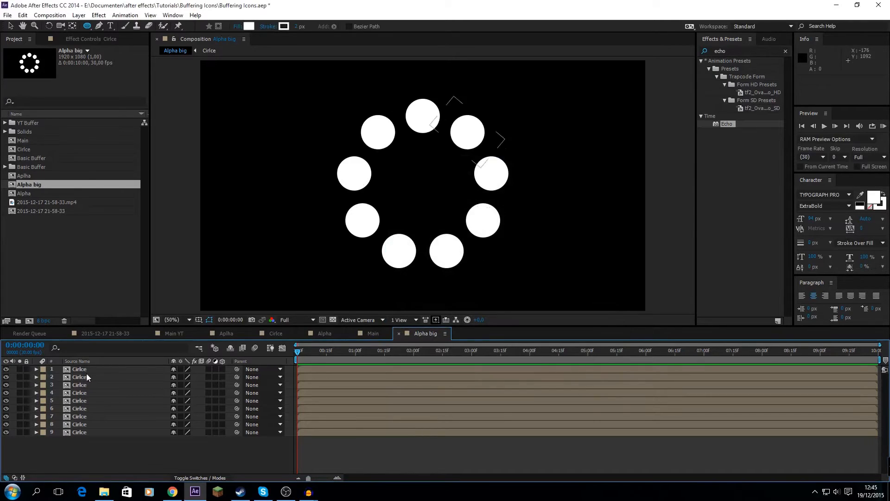
# Scale up all nine circle layers together in Alpha big until neighbouring circles almost touch
pyautogui.click(86, 376)
pyautogui.click(86, 369)
pyautogui.keyDown('shift'); pyautogui.click(87, 433); pyautogui.keyUp('shift')
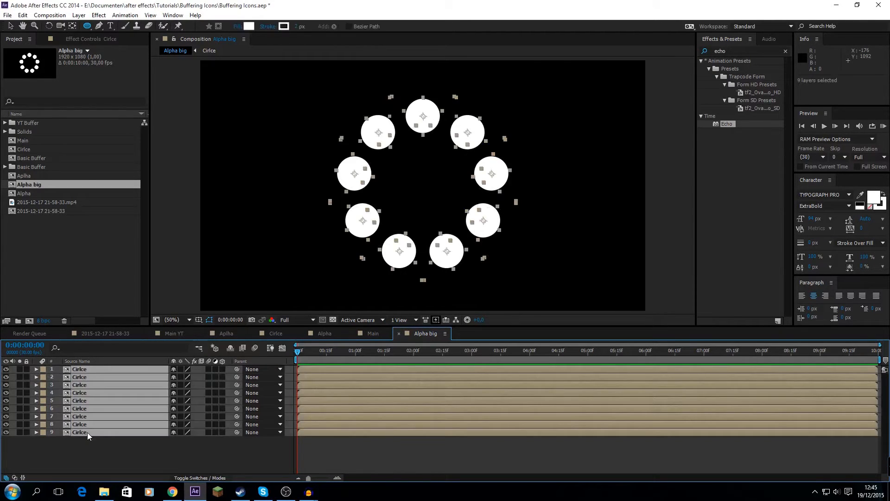
pyautogui.press('s')
pyautogui.moveTo(193, 378)
pyautogui.mouseDown()
pyautogui.moveTo(209, 379)
pyautogui.moveTo(198, 379)
pyautogui.moveTo(221, 397)
pyautogui.moveTo(199, 379)
pyautogui.mouseUp()
pyautogui.click(36, 370)
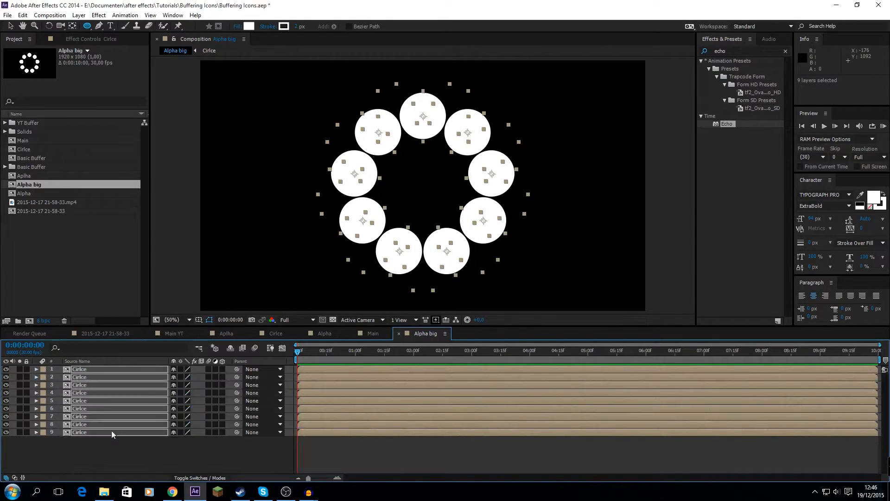
pyautogui.click(162, 455)
# Create a composition named Movign bit with the default settings and place the Alpha big composition in it
pyautogui.hotkey('ctrl', 'n')
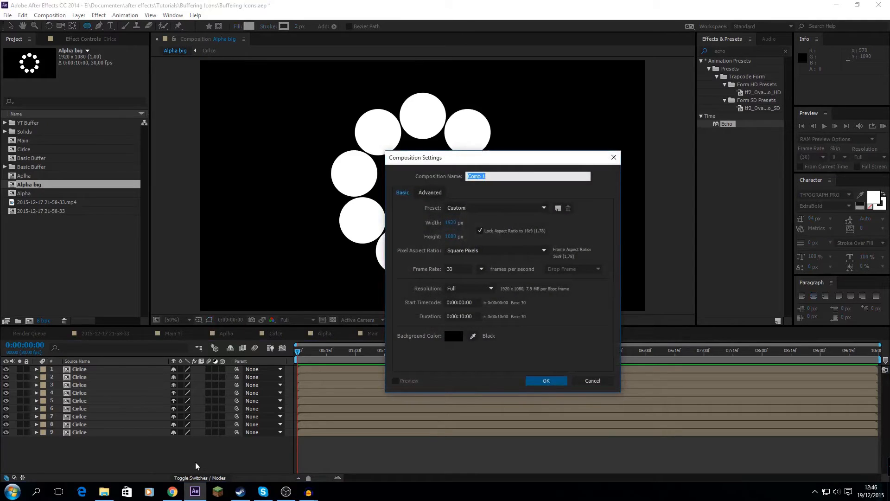
pyautogui.write('Movign bit')
pyautogui.press('Return')
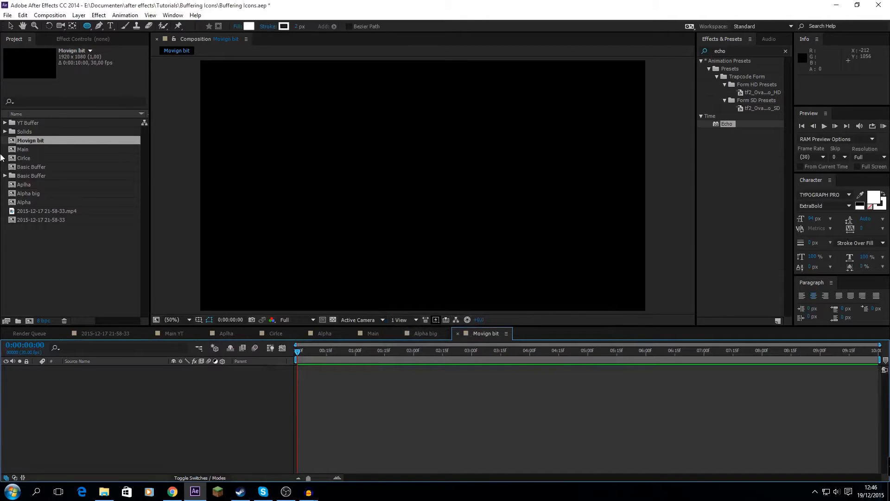
pyautogui.moveTo(25, 194); pyautogui.dragTo(69, 370)
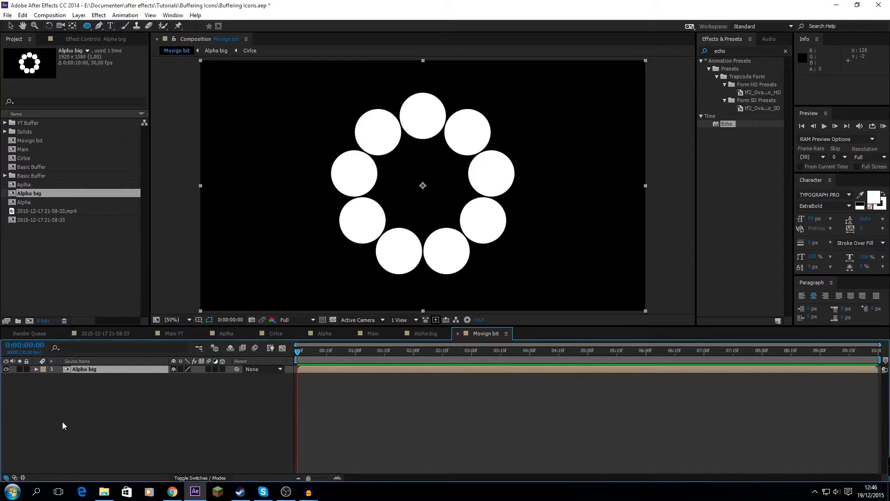
pyautogui.click(76, 392)
# Draw a closed five-point Pen shape on a new shape layer, completely covering the topmost circle of the ring
pyautogui.click(99, 26)
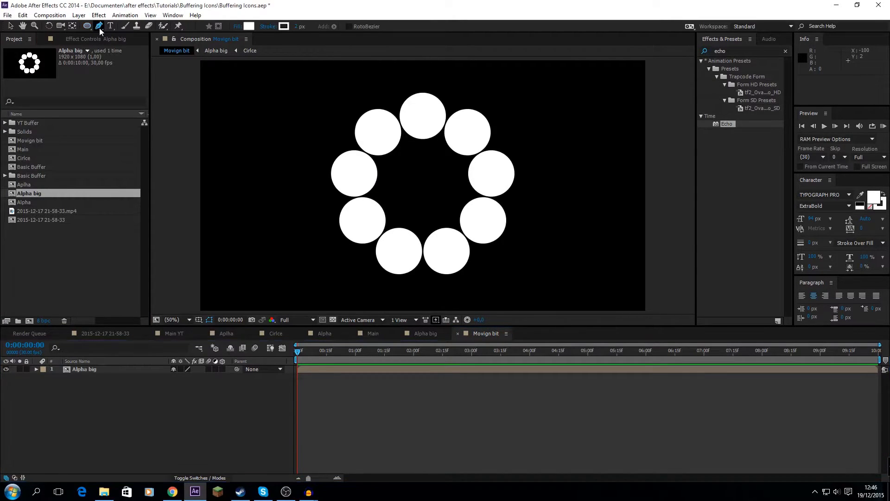
pyautogui.click(387, 95)
pyautogui.click(409, 142)
pyautogui.click(435, 145)
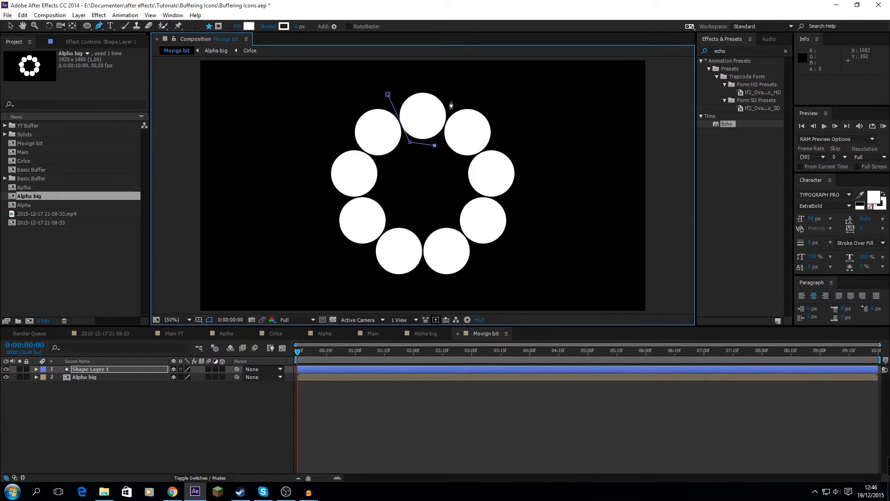
pyautogui.click(456, 96)
pyautogui.click(423, 82)
pyautogui.click(390, 94)
# Adjust the lower vertices of the pen shape so that it clears the neighbouring circles, and deselect it
pyautogui.scroll(4, 408, 124)
pyautogui.scroll(-2, 409, 124)
pyautogui.moveTo(410, 127); pyautogui.dragTo(441, 230)
pyautogui.scroll(1, 401, 224)
pyautogui.press('v')
pyautogui.moveTo(332, 209); pyautogui.dragTo(328, 216)
pyautogui.scroll(2, 363, 201)
pyautogui.scroll(-4, 366, 205)
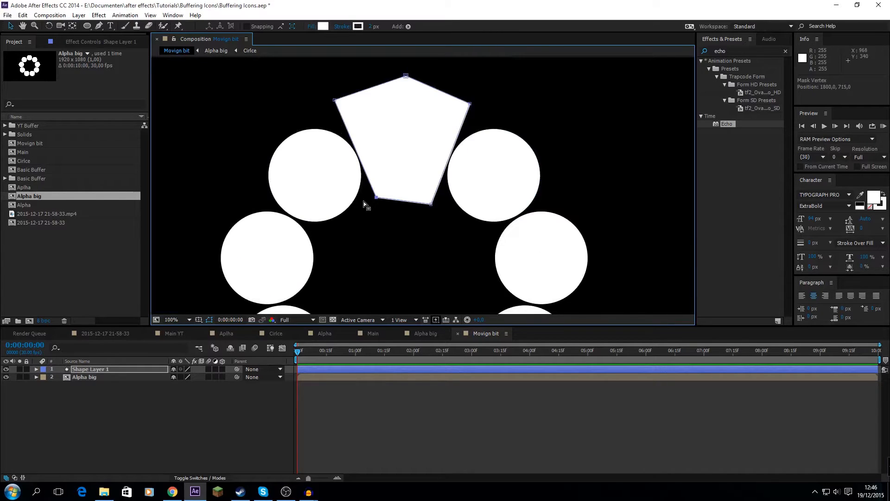
pyautogui.click(168, 320)
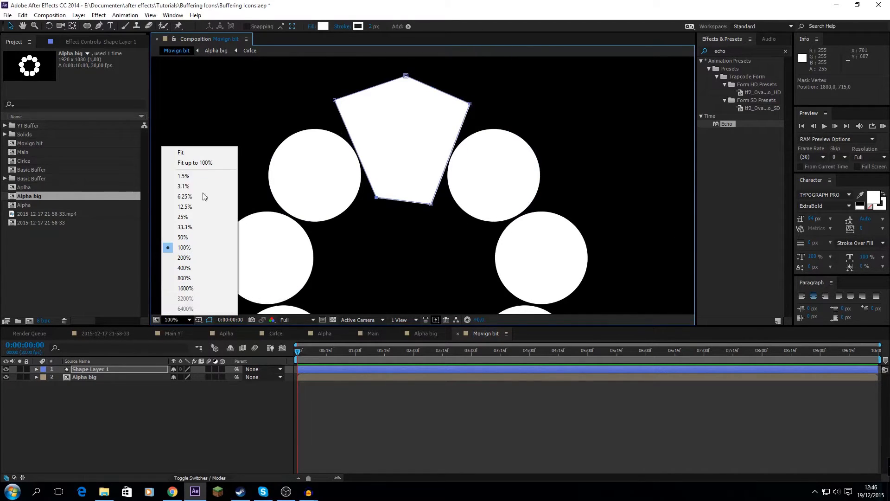
pyautogui.click(184, 153)
pyautogui.click(129, 398)
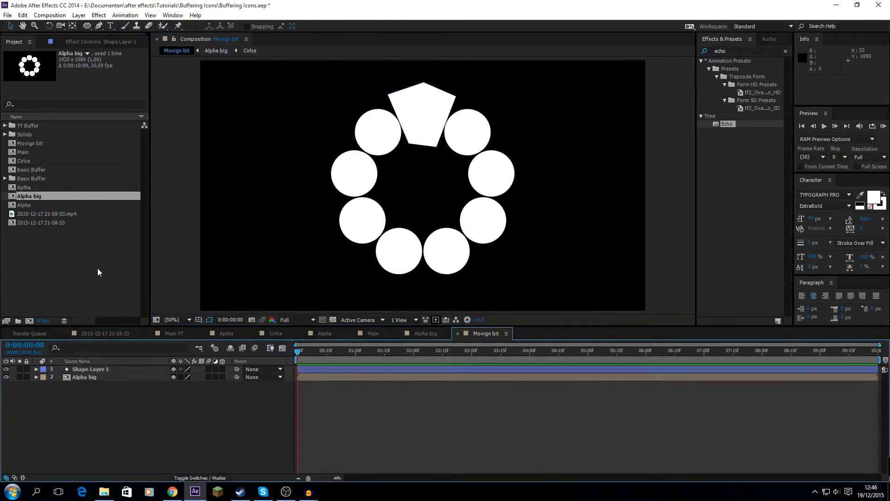
# Add a null object to Movign bit and place it below the shape and Alpha big layers
pyautogui.click(79, 15)
pyautogui.moveTo(90, 27)
pyautogui.click(281, 66)
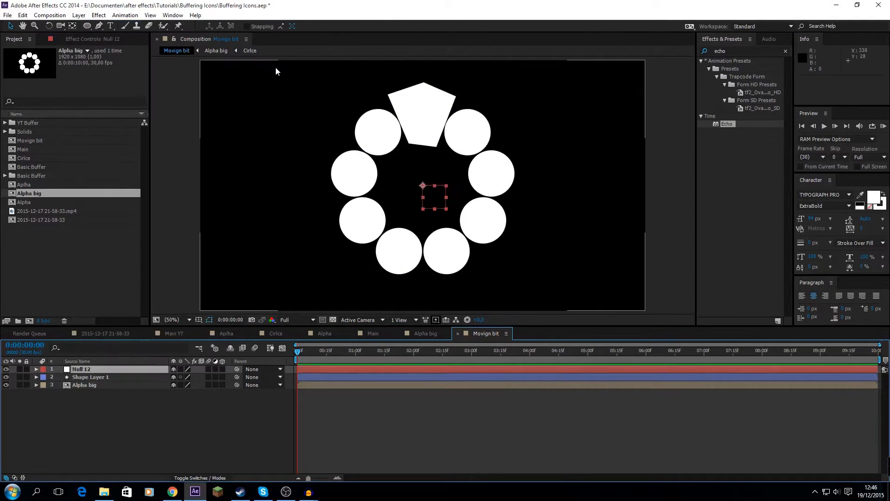
pyautogui.moveTo(78, 370); pyautogui.dragTo(93, 413)
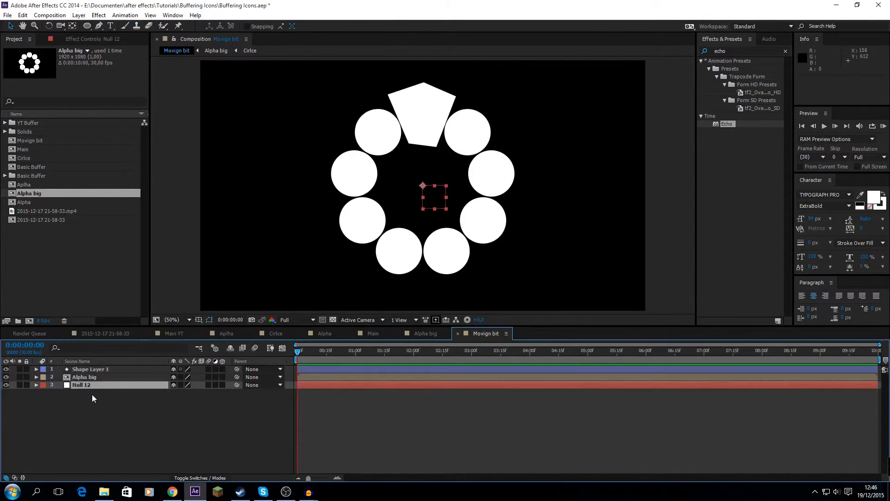
# Animate the null's rotation with keyframes at the start and the end of the composition, and return to the first frame
pyautogui.press('r')
pyautogui.click(59, 392)
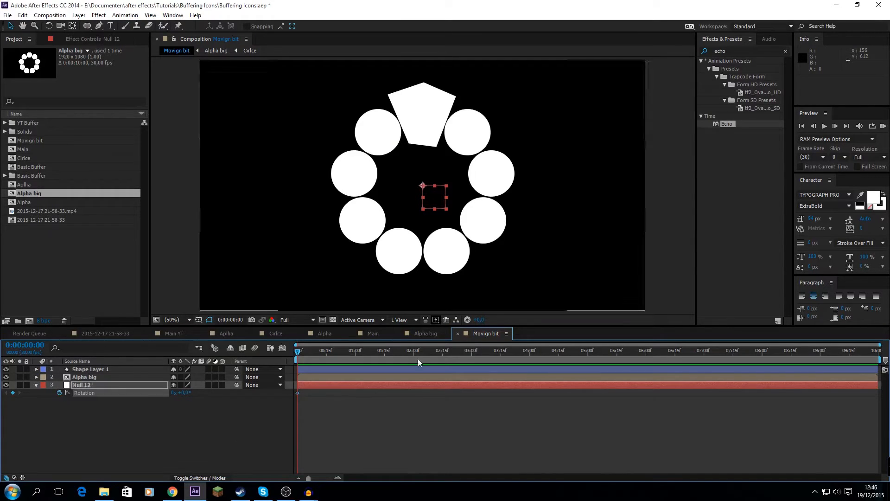
pyautogui.moveTo(628, 378); pyautogui.dragTo(889, 381)
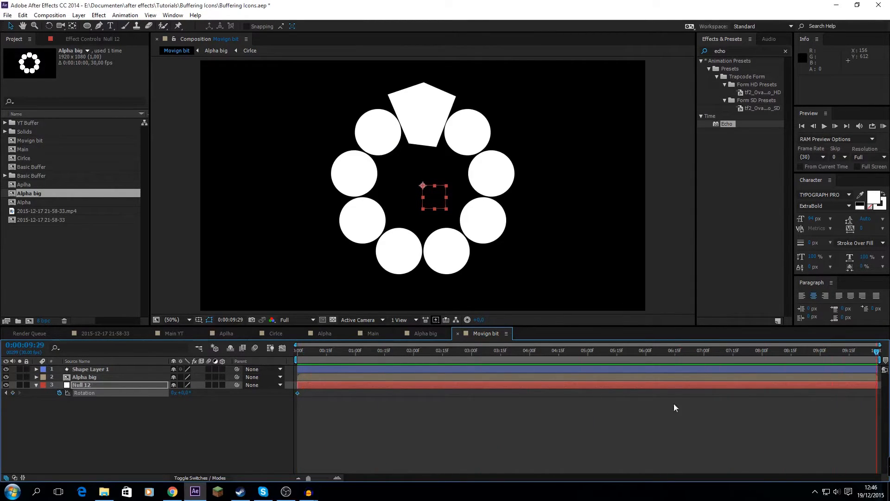
pyautogui.press('pagedown')
pyautogui.click(168, 424)
pyautogui.click(173, 392)
pyautogui.moveTo(328, 353); pyautogui.dragTo(288, 361)
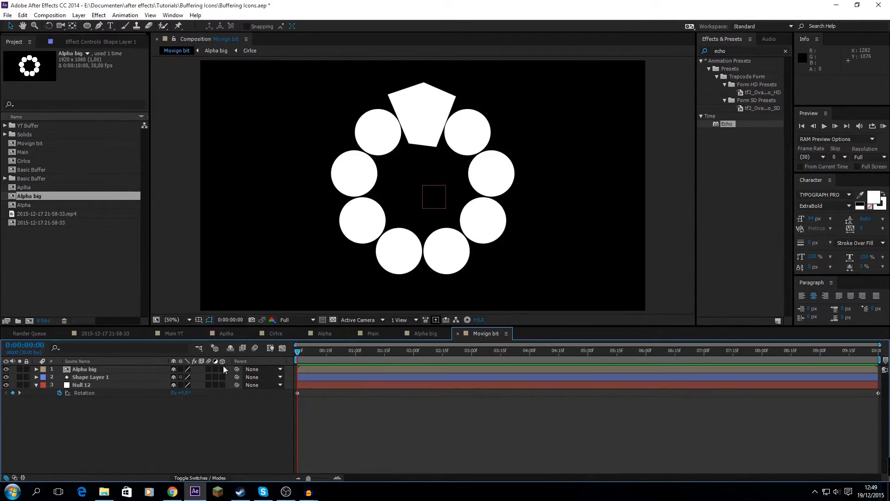
# Parent Shape Layer 1 to Null 12 and scrub the first frames to check the rotation
pyautogui.click(100, 377)
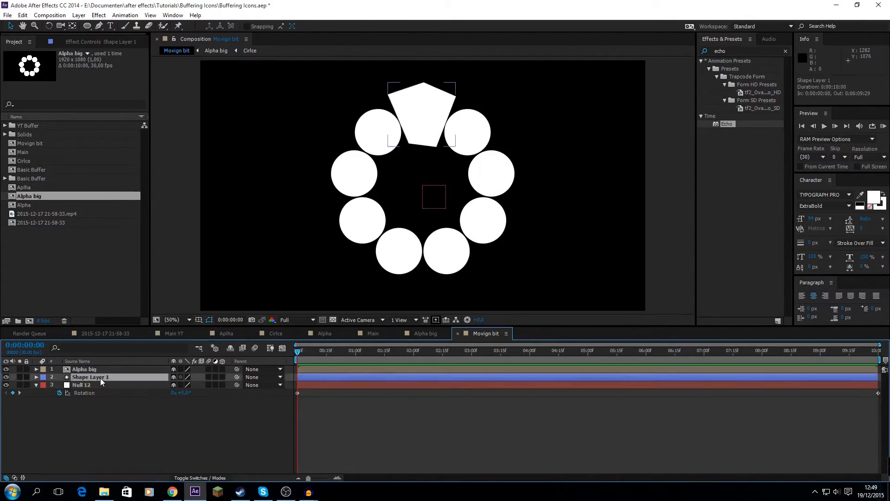
pyautogui.click(260, 378)
pyautogui.click(273, 421)
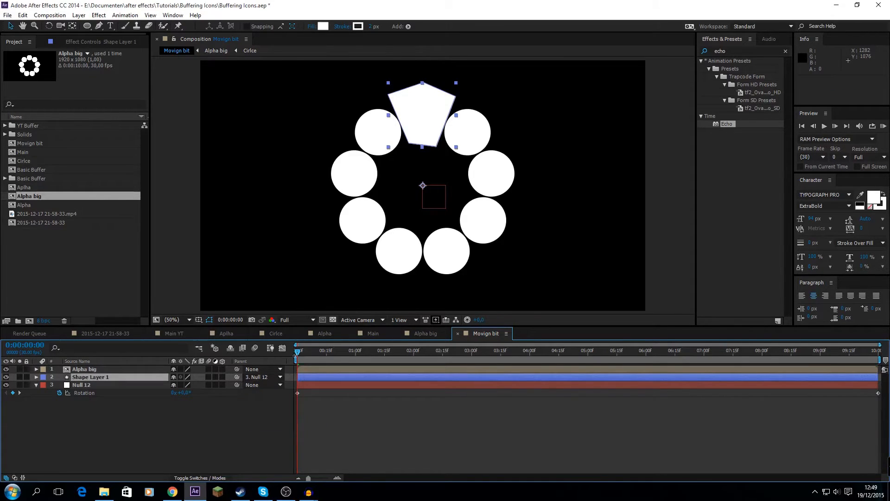
pyautogui.click(305, 356)
pyautogui.moveTo(305, 355); pyautogui.dragTo(252, 354)
pyautogui.click(120, 410)
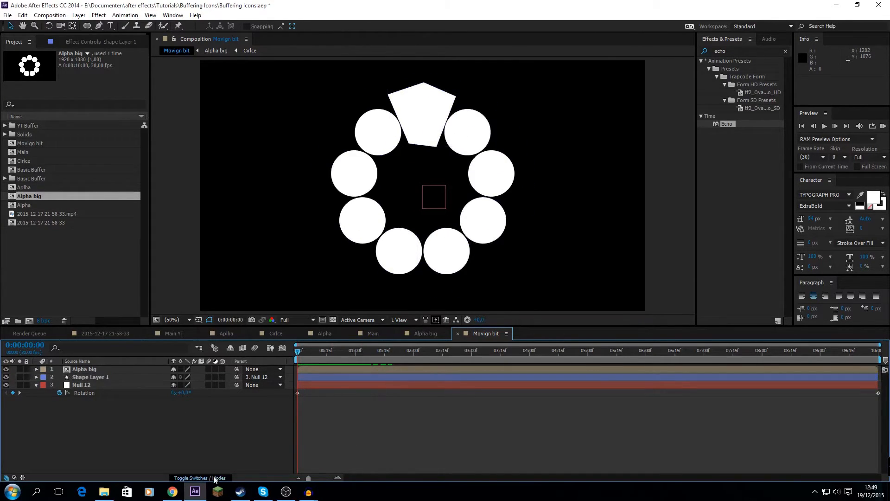
# Set the track matte of Shape Layer 1 to Alpha Matte "Alpha big" and scrub the first frames to check it
pyautogui.click(200, 478)
pyautogui.click(224, 376)
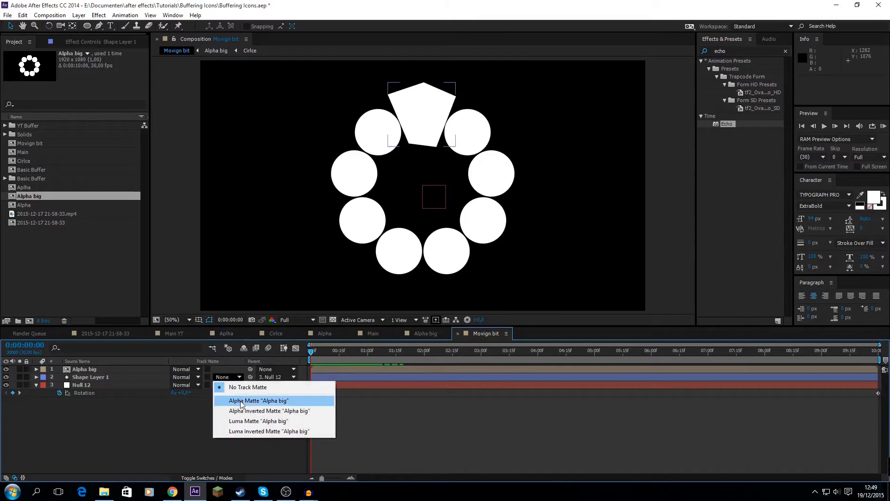
pyautogui.click(91, 375)
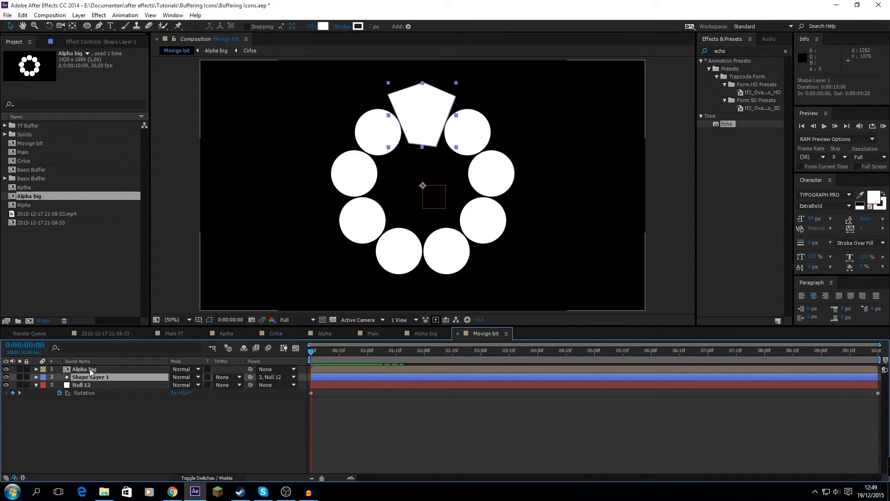
pyautogui.click(223, 377)
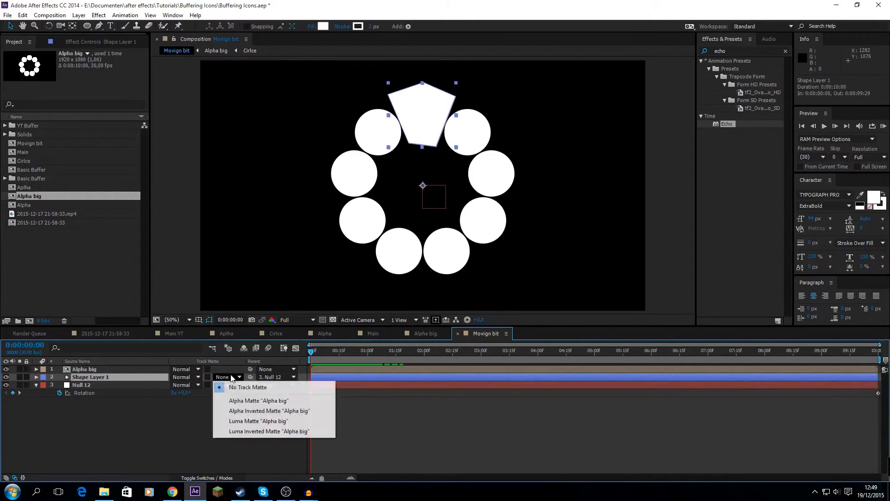
pyautogui.click(246, 400)
pyautogui.click(369, 411)
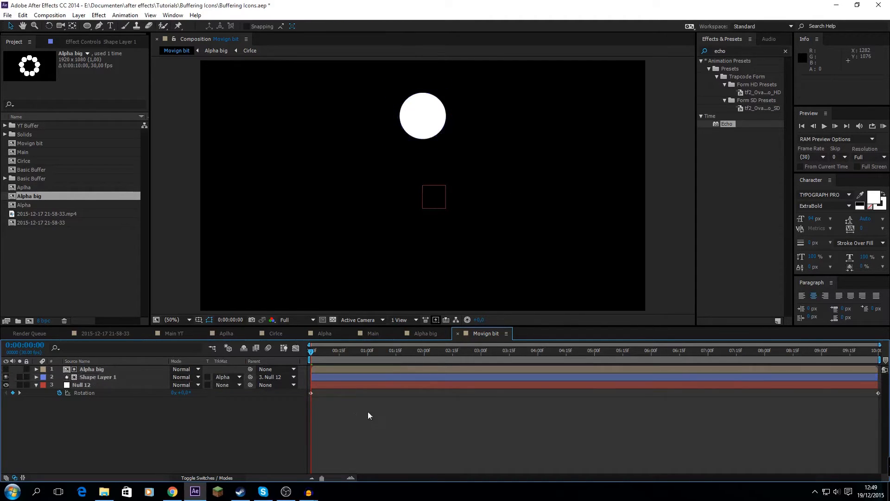
pyautogui.click(317, 353)
pyautogui.moveTo(317, 353); pyautogui.dragTo(262, 378)
# Place the Movign bit composition above the Alpha layer in Main and select it
pyautogui.click(364, 333)
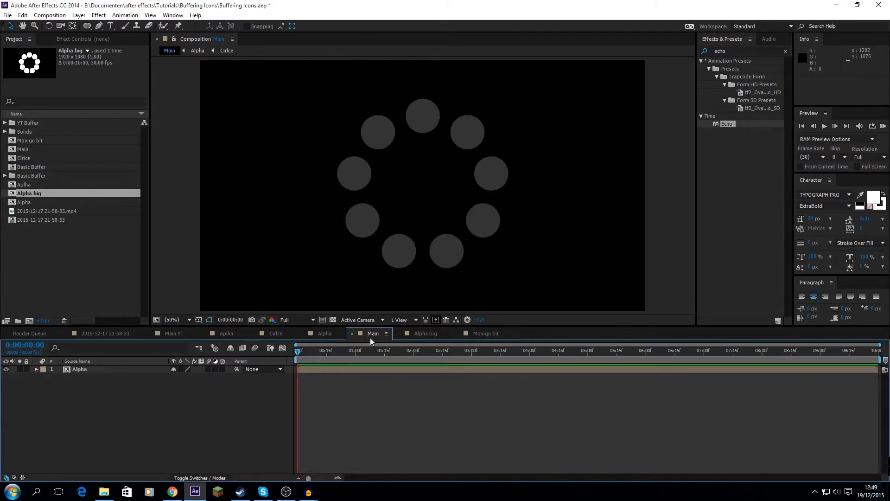
pyautogui.moveTo(30, 140); pyautogui.dragTo(66, 370)
pyautogui.click(167, 412)
pyautogui.click(103, 369)
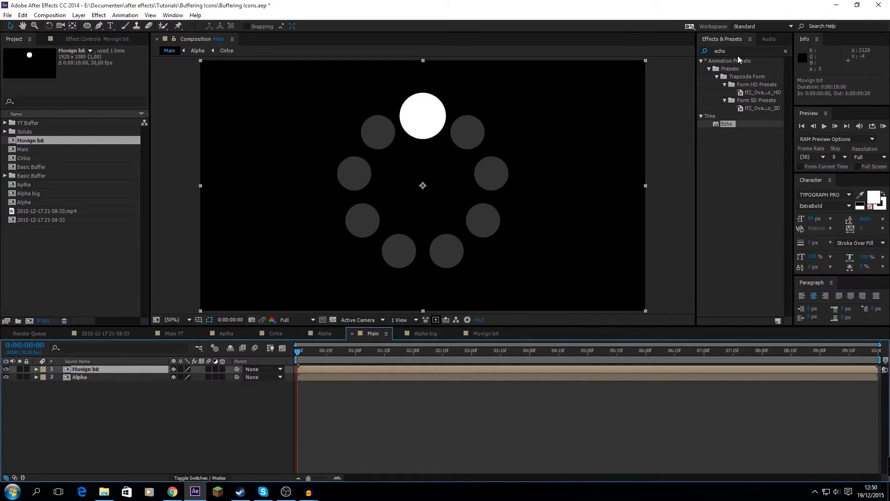
# Find the Posterize Time effect and apply it to the Movign bit layer in Main
pyautogui.moveTo(298, 352); pyautogui.dragTo(286, 335)
pyautogui.click(737, 51)
pyautogui.write('posterzie')
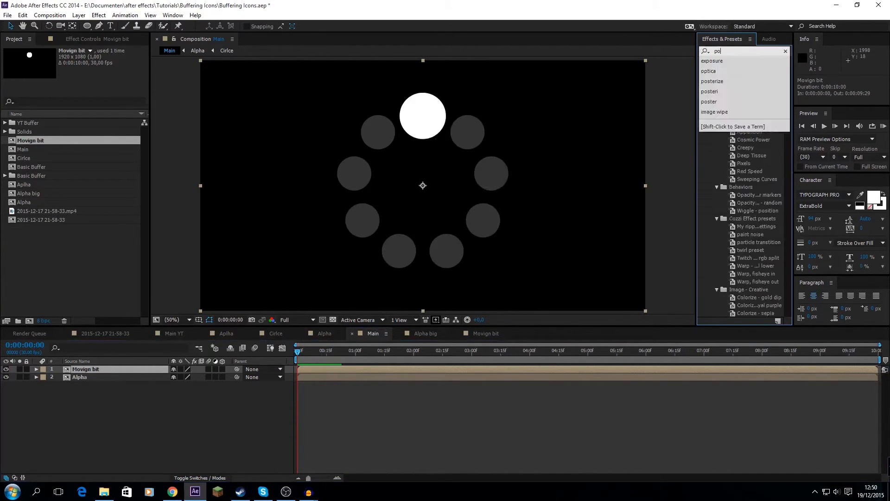
pyautogui.press('BackSpace')
pyautogui.press('BackSpace')
pyautogui.press('BackSpace')
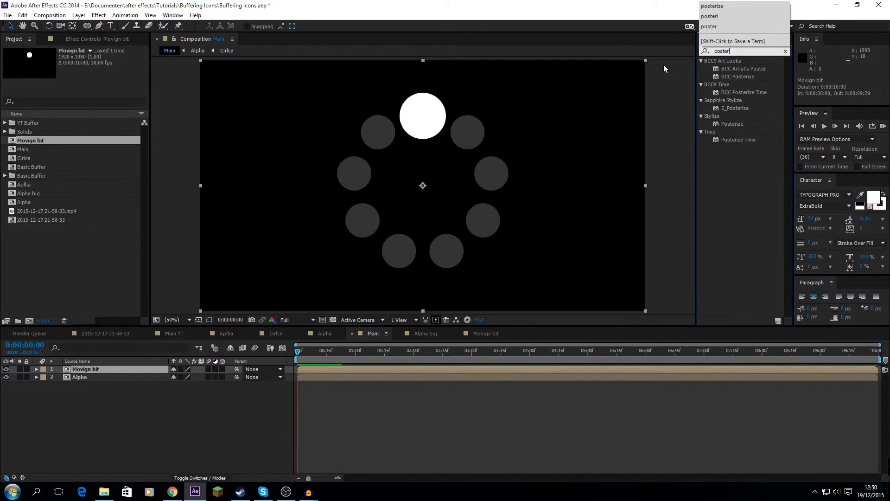
pyautogui.moveTo(739, 140); pyautogui.dragTo(163, 245)
pyautogui.moveTo(90, 43); pyautogui.dragTo(90, 43)
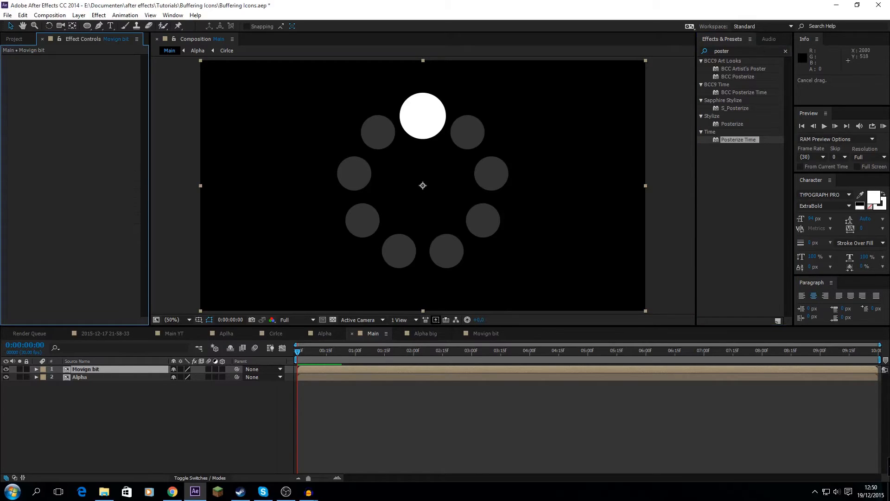
pyautogui.doubleClick(726, 140)
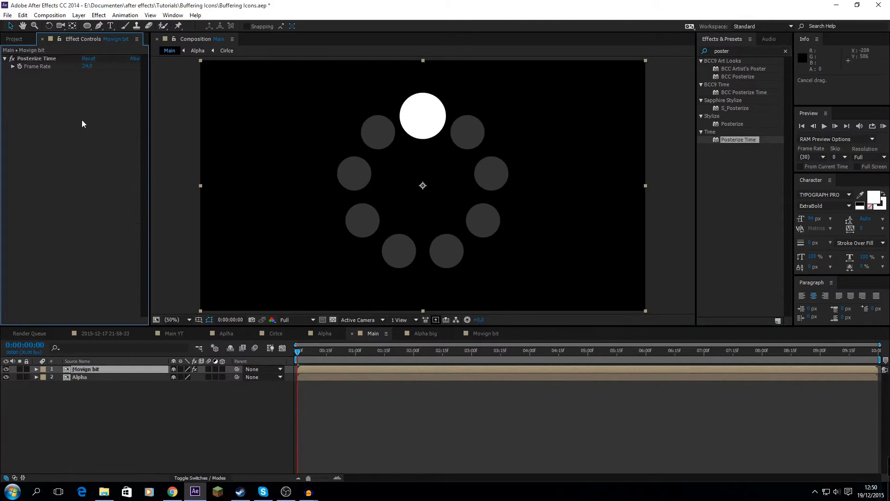
# Set the Posterize Time frame rate to 9 and scrub the first frames of Main to check the stepping
pyautogui.click(87, 66)
pyautogui.write('9')
pyautogui.press('Return')
pyautogui.moveTo(299, 353); pyautogui.dragTo(309, 355)
pyautogui.moveTo(327, 351); pyautogui.dragTo(285, 350)
pyautogui.click(120, 333)
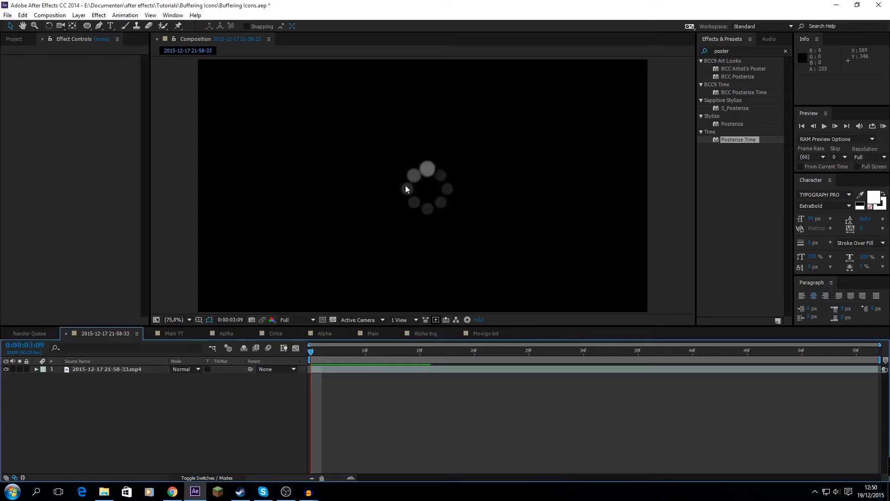
pyautogui.moveTo(324, 354); pyautogui.dragTo(466, 351)
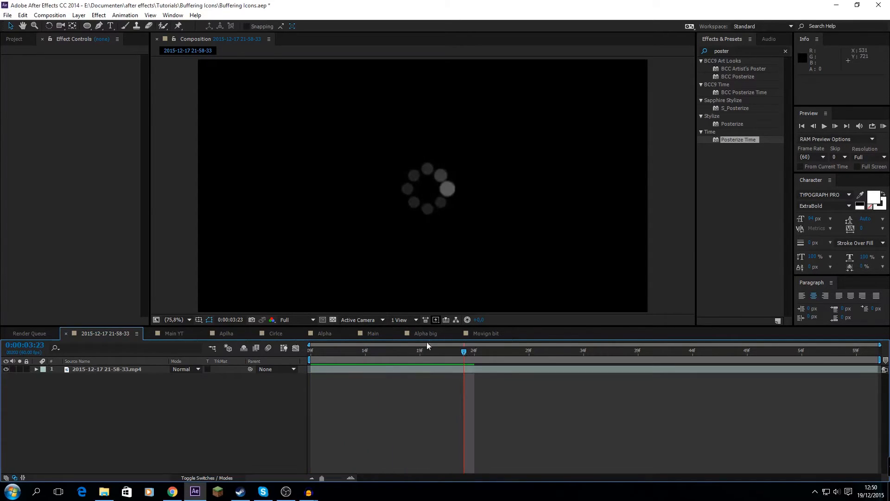
pyautogui.click(482, 333)
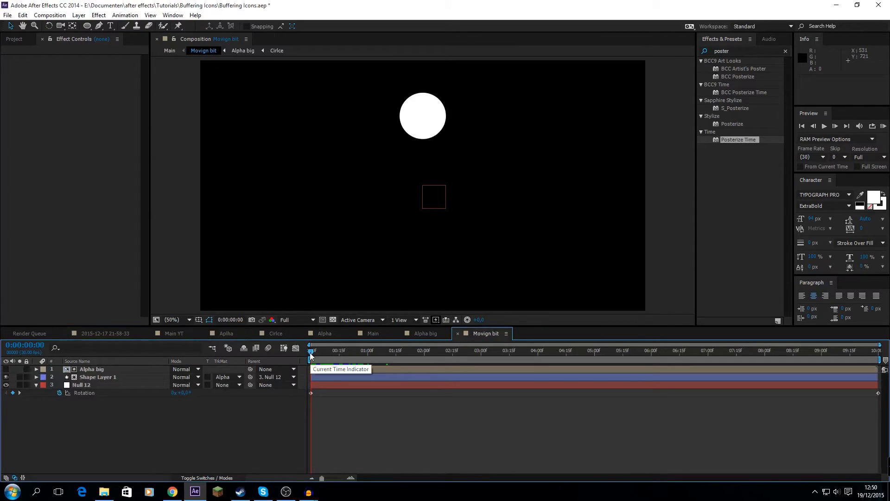
pyautogui.click(374, 334)
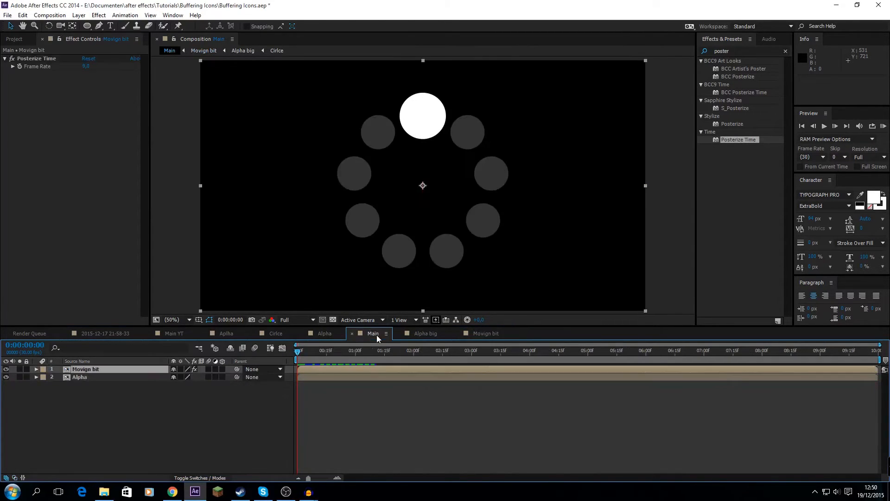
# Duplicate the Alpha composition from the project, open the copy and rename it Alpha medium
pyautogui.click(21, 40)
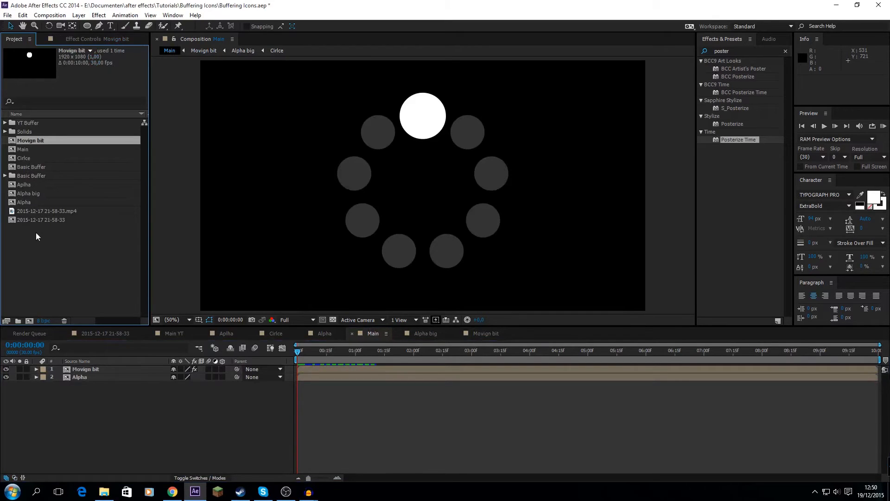
pyautogui.click(23, 185)
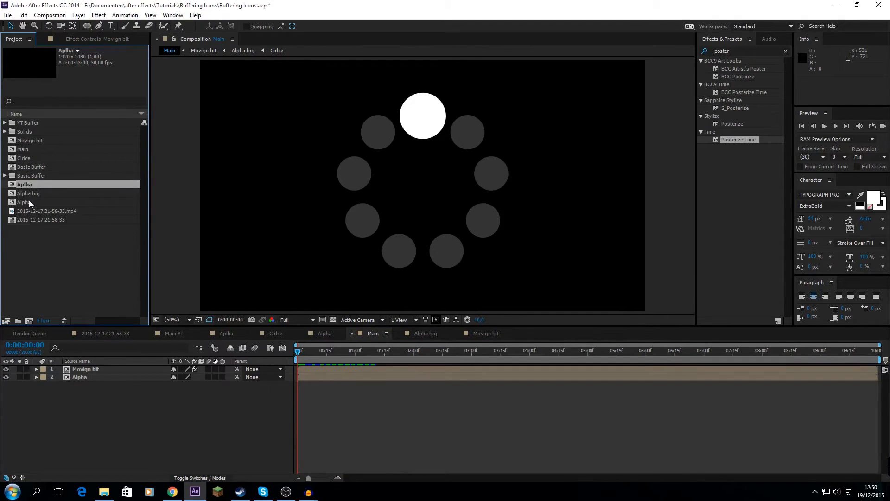
pyautogui.click(29, 201)
pyautogui.hotkey('ctrl', 'd')
pyautogui.rightClick(33, 201)
pyautogui.click(26, 202)
pyautogui.doubleClick(26, 201)
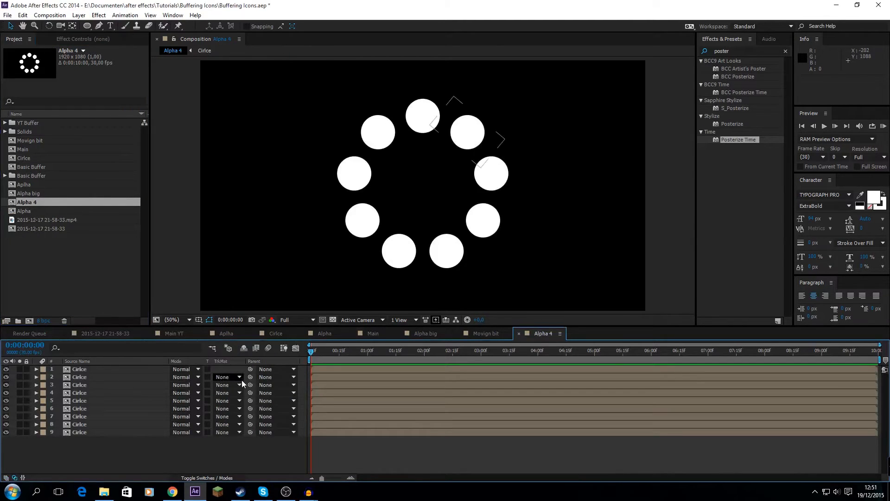
pyautogui.hotkey('ctrl', 'k')
pyautogui.press('Right')
pyautogui.write('medium')
pyautogui.press('Return')
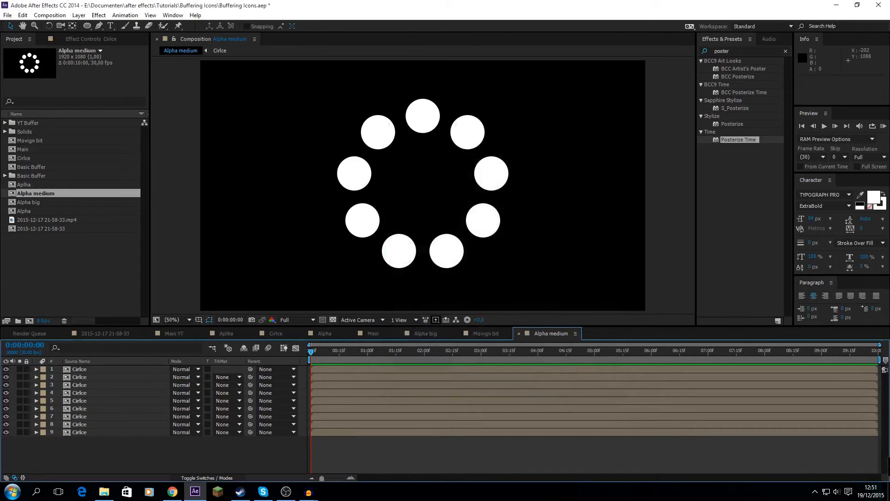
# Check the circle scale in Alpha big, and enlarge all nine Cirlce layers in Alpha medium to slightly below that size
pyautogui.click(419, 333)
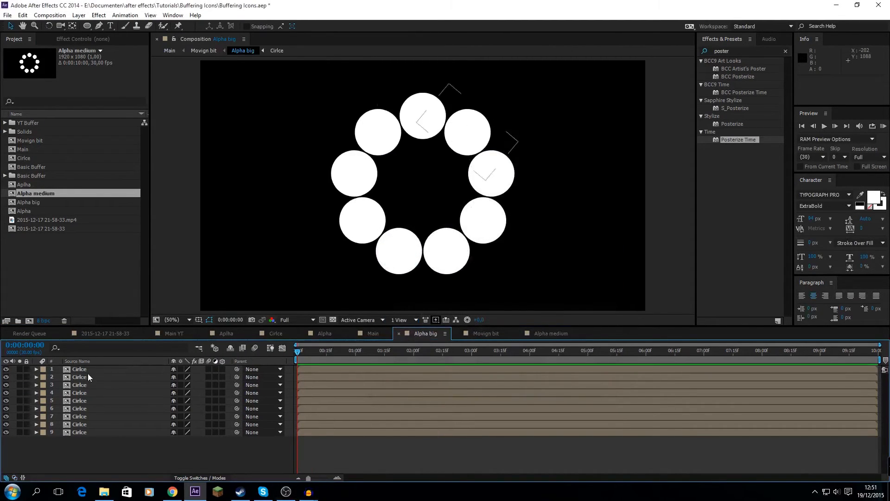
pyautogui.click(88, 369)
pyautogui.press('s')
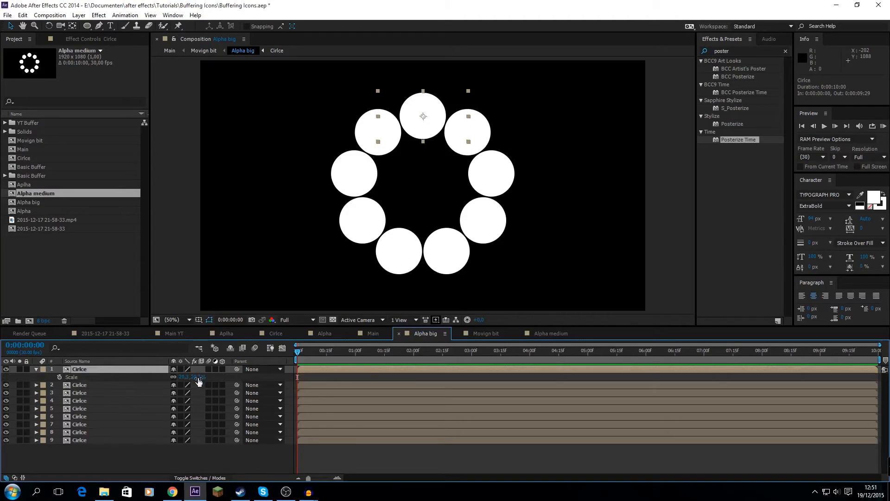
pyautogui.click(542, 334)
pyautogui.click(77, 369)
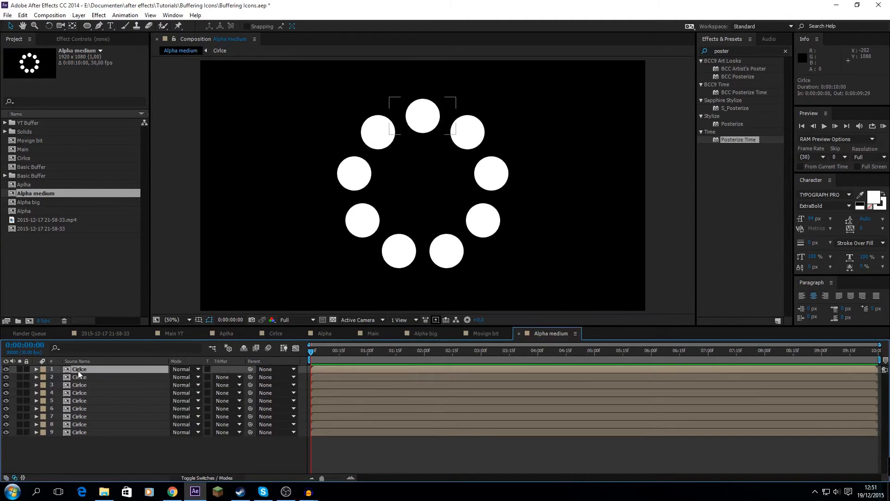
pyautogui.keyDown('shift'); pyautogui.click(86, 425); pyautogui.keyUp('shift')
pyautogui.keyDown('shift'); pyautogui.click(84, 431); pyautogui.keyUp('shift')
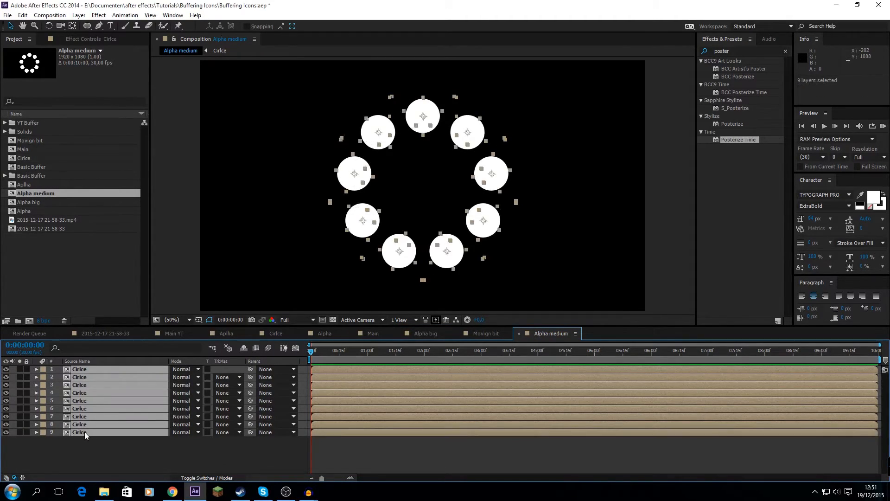
pyautogui.press('s')
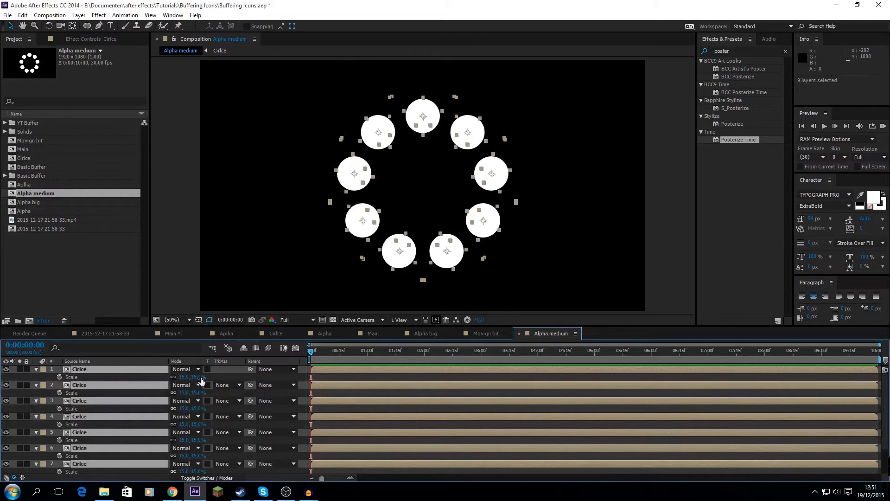
pyautogui.moveTo(199, 377)
pyautogui.mouseDown()
pyautogui.moveTo(219, 377)
pyautogui.moveTo(211, 375)
pyautogui.mouseUp()
pyautogui.click(36, 370)
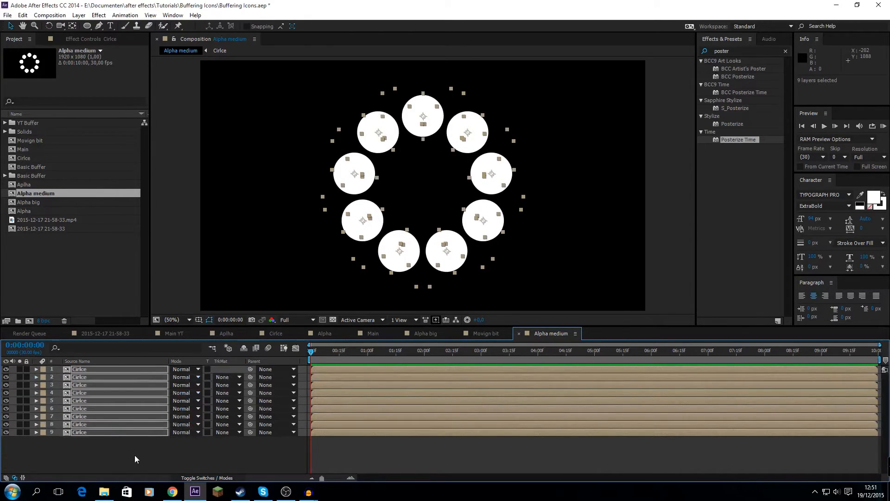
# Create a new 1920 x 1080, 10-second composition named Moving bit 2 and add Alpha medium to it
pyautogui.click(131, 455)
pyautogui.hotkey('ctrl', 'n')
pyautogui.write('Moving bit 2')
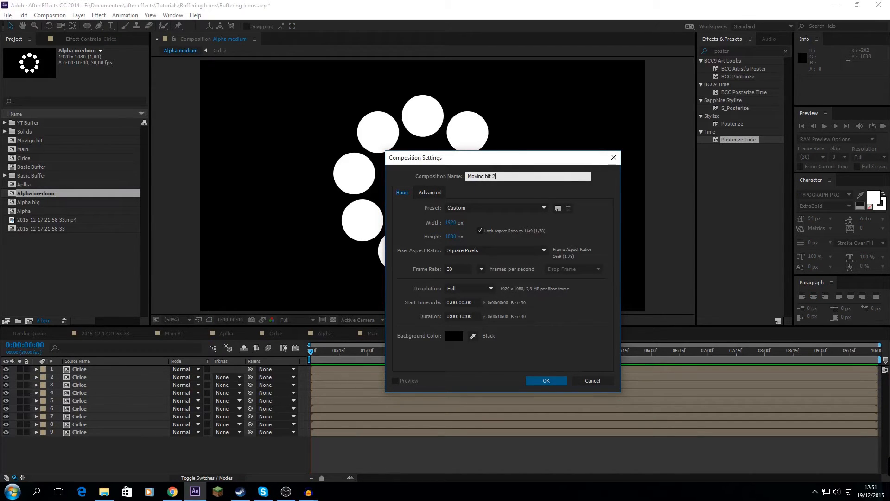
pyautogui.press('Return')
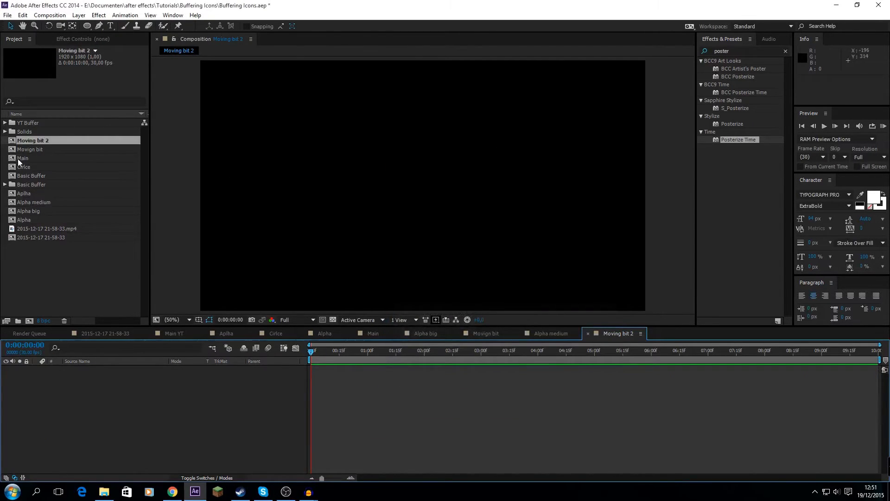
pyautogui.moveTo(37, 202); pyautogui.dragTo(72, 367)
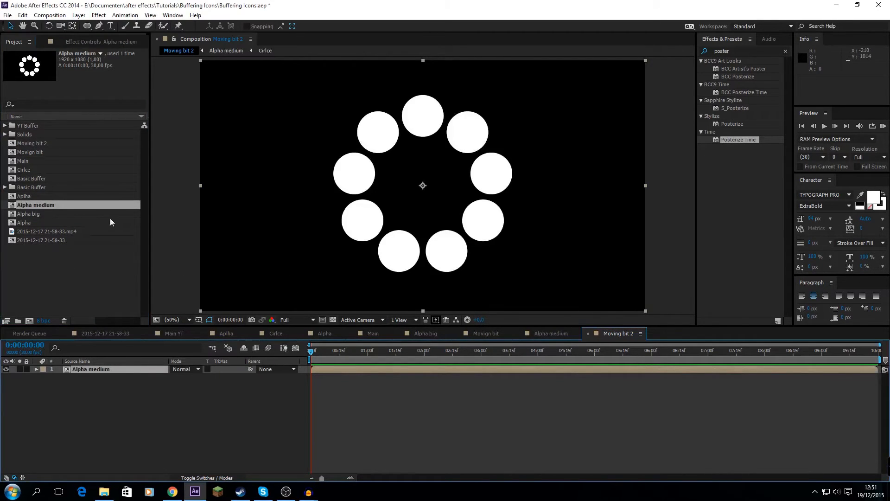
pyautogui.click(121, 387)
# Draw a five-sided white shape with the Pen tool around the circle just left of the top one, and place its layer below Alpha medium
pyautogui.click(100, 25)
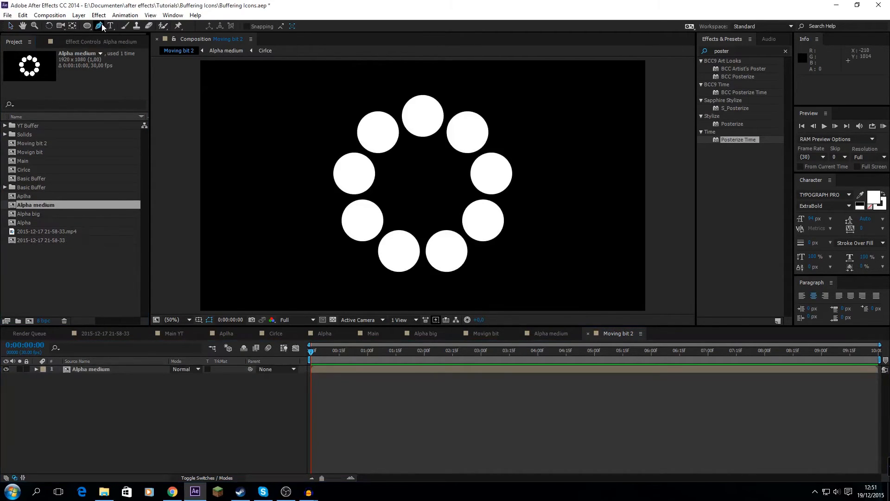
pyautogui.click(388, 103)
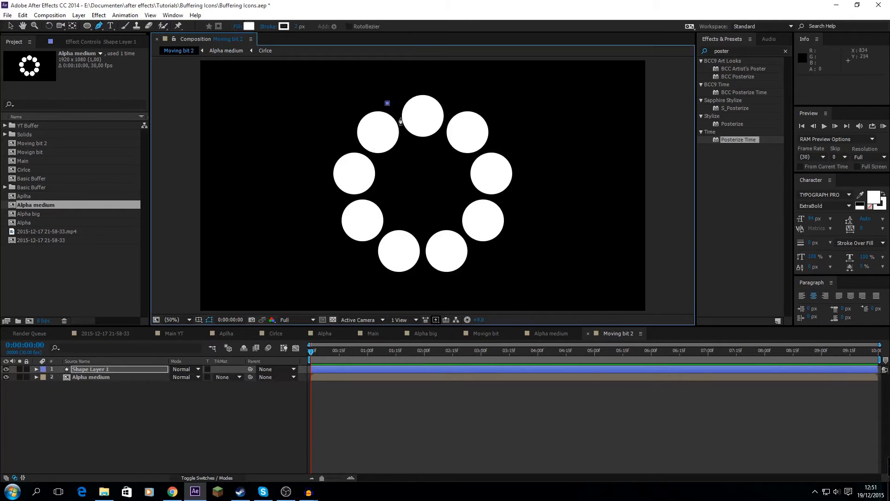
pyautogui.click(409, 141)
pyautogui.click(392, 163)
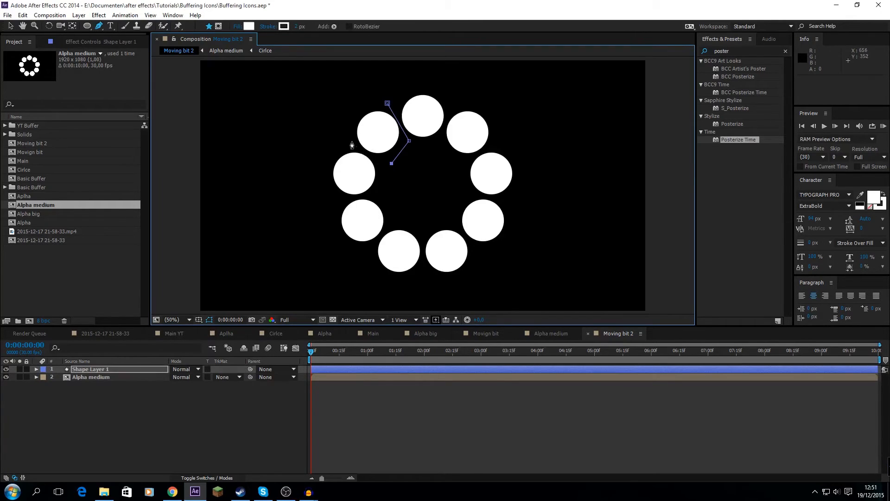
pyautogui.click(341, 139)
pyautogui.click(353, 102)
pyautogui.click(388, 103)
pyautogui.click(124, 388)
pyautogui.moveTo(97, 369); pyautogui.dragTo(96, 383)
# Add a null object to Moving bit 2 and move it below the shape layer
pyautogui.rightClick(95, 399)
pyautogui.click(79, 16)
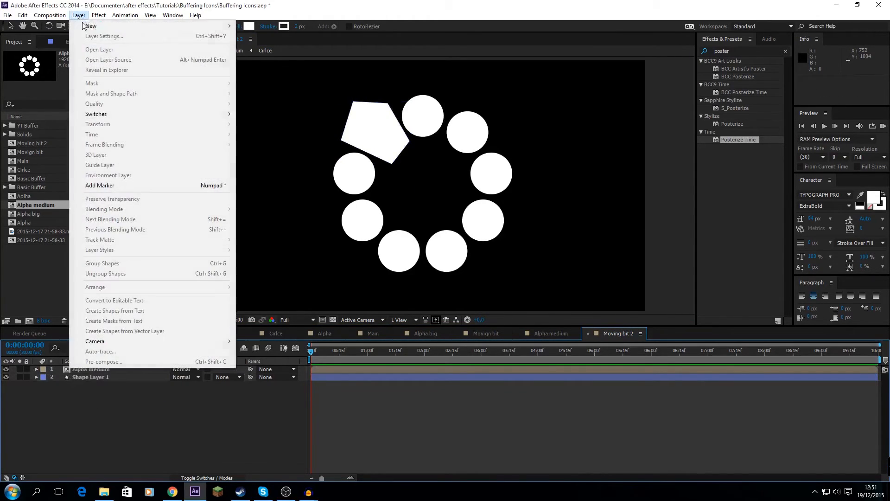
pyautogui.moveTo(204, 26)
pyautogui.click(282, 59)
pyautogui.moveTo(96, 369); pyautogui.dragTo(103, 417)
# Keyframe the null's rotation at 0:00 and 10:00 so it spins across the whole composition
pyautogui.press('r')
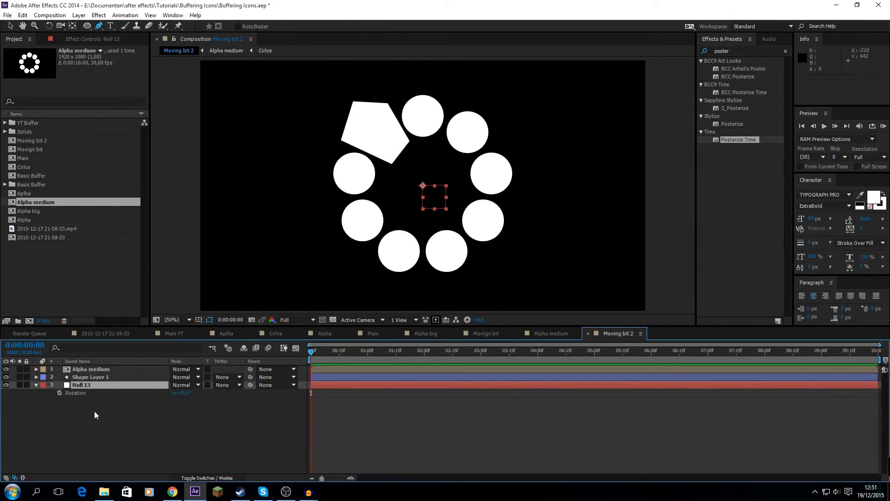
pyautogui.click(60, 393)
pyautogui.moveTo(821, 351); pyautogui.dragTo(878, 351)
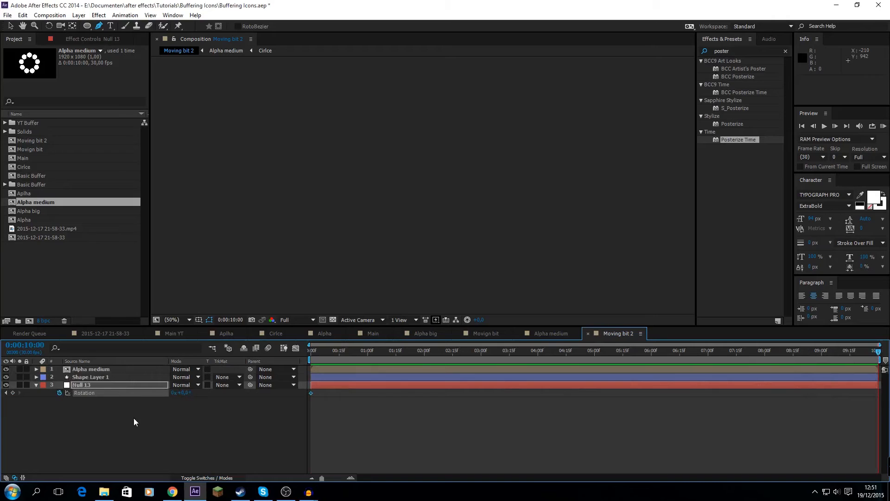
pyautogui.click(174, 393)
pyautogui.press('Home')
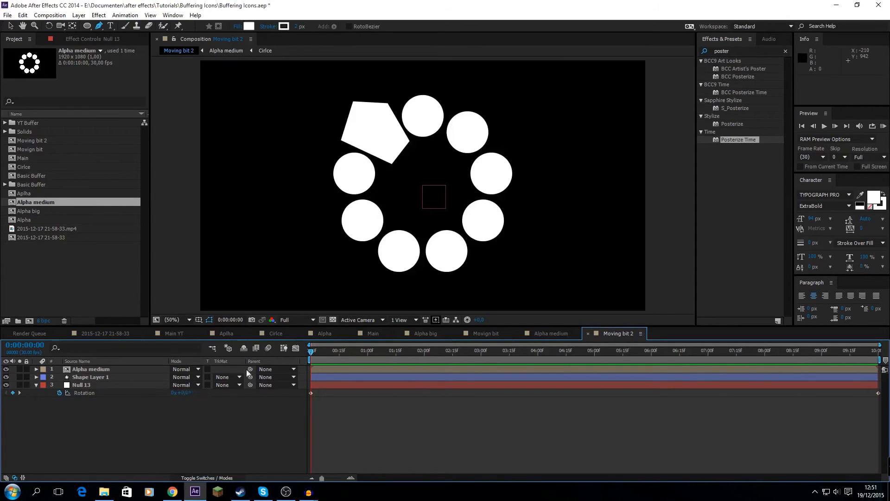
# Parent Shape Layer 1 to Null 13, set its track matte to Alpha Matte "Alpha medium", and scrub to check the motion
pyautogui.click(118, 376)
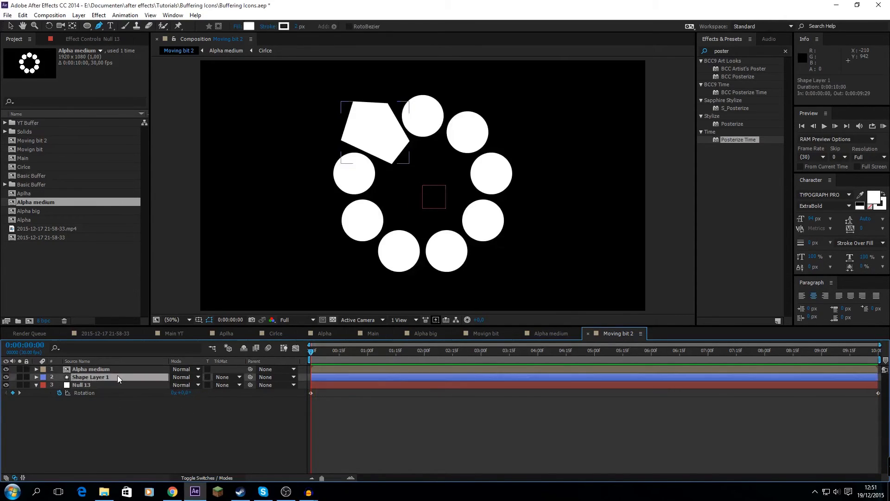
pyautogui.click(282, 377)
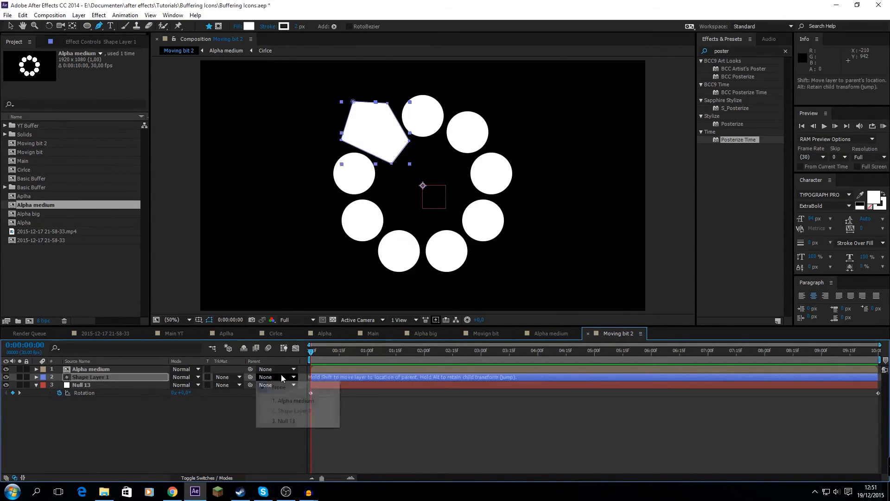
pyautogui.click(287, 421)
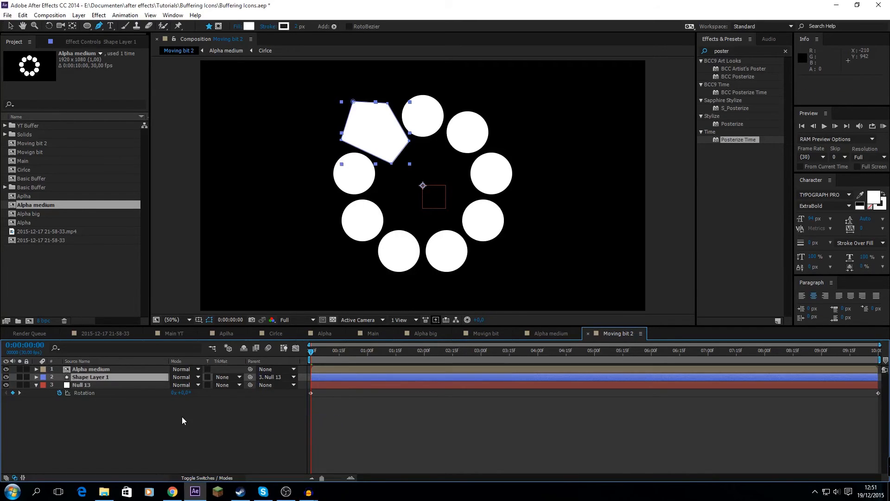
pyautogui.click(219, 378)
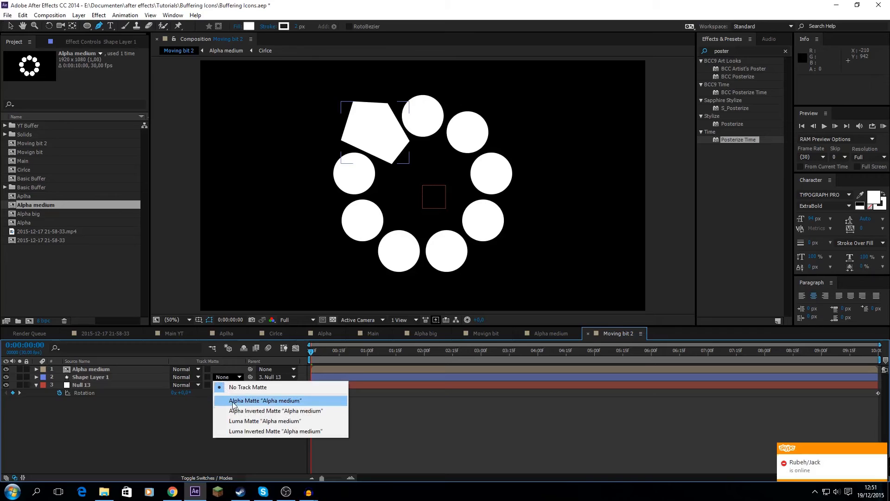
pyautogui.click(250, 401)
pyautogui.moveTo(314, 352); pyautogui.dragTo(275, 361)
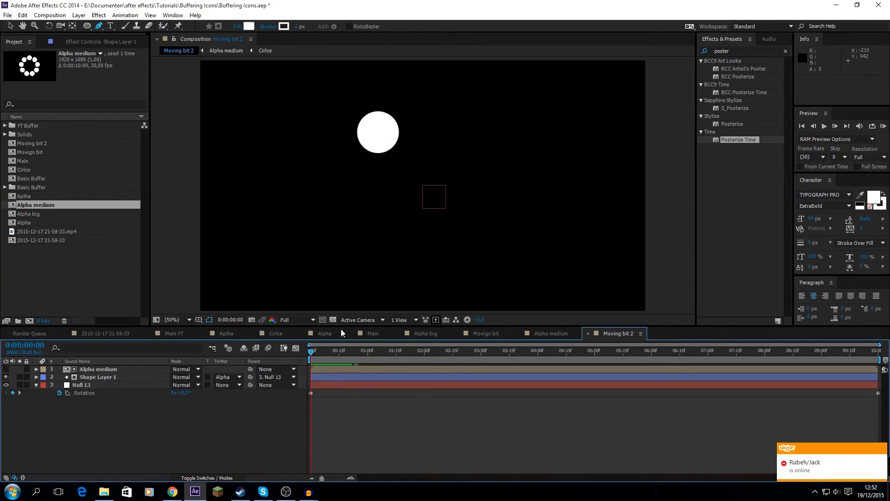
# Place the Moving bit 2 composition in Main between the Movign bit and Alpha layers
pyautogui.click(371, 334)
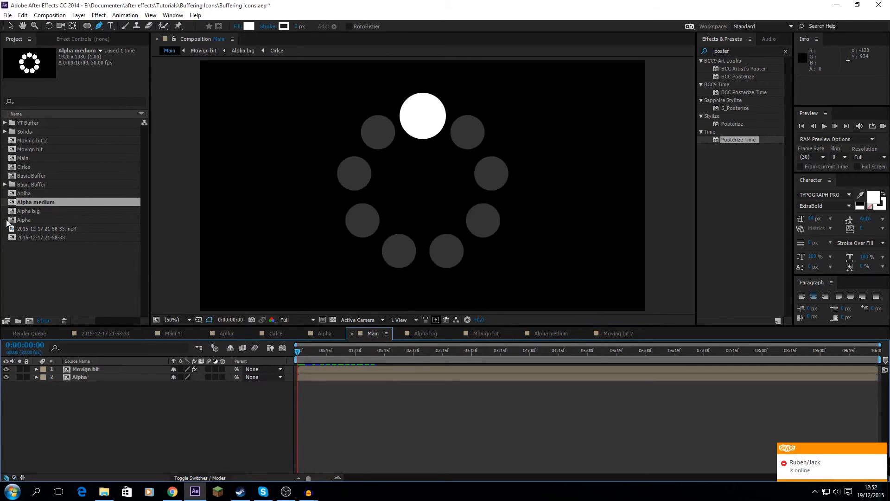
pyautogui.moveTo(24, 201); pyautogui.dragTo(82, 374)
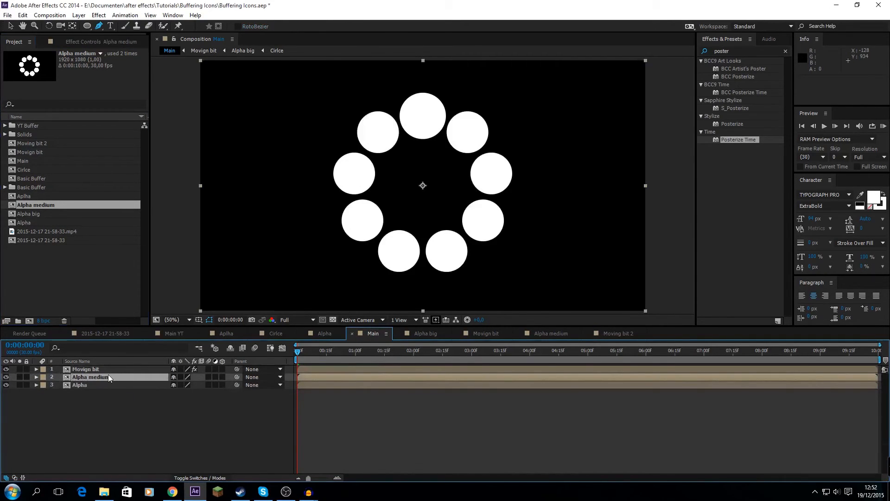
pyautogui.press('Delete')
pyautogui.moveTo(38, 140); pyautogui.dragTo(79, 375)
# Apply Posterize Time to the Moving bit 2 layer with a frame rate of 9
pyautogui.doubleClick(739, 140)
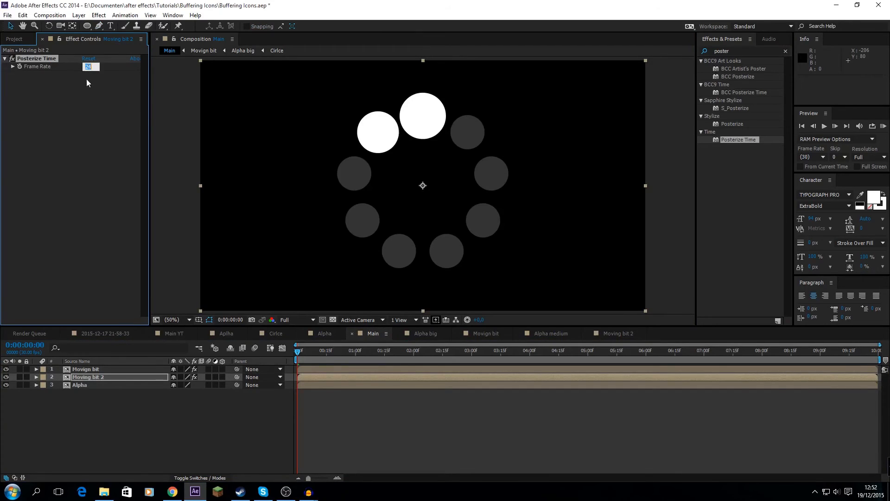
pyautogui.write('9')
pyautogui.press('Return')
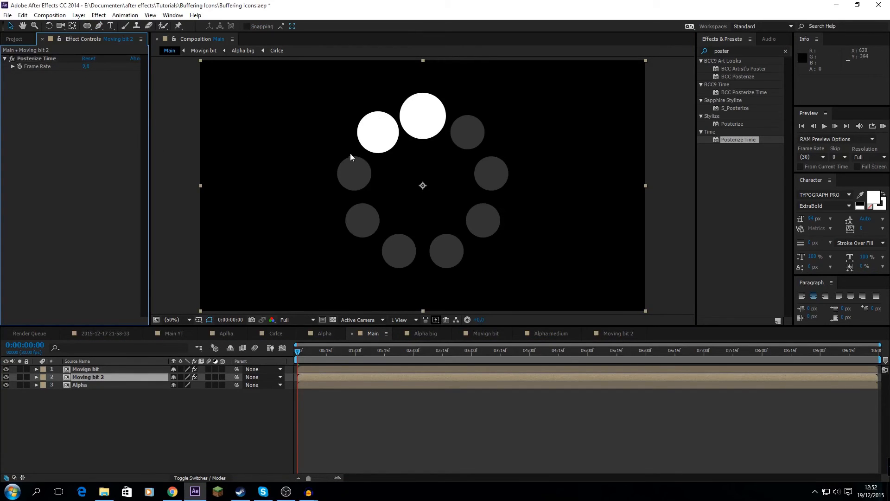
# Set the Moving bit 2 layer's opacity to 50% and inspect closely how it overlaps the dimmed circle beneath it
pyautogui.press('t')
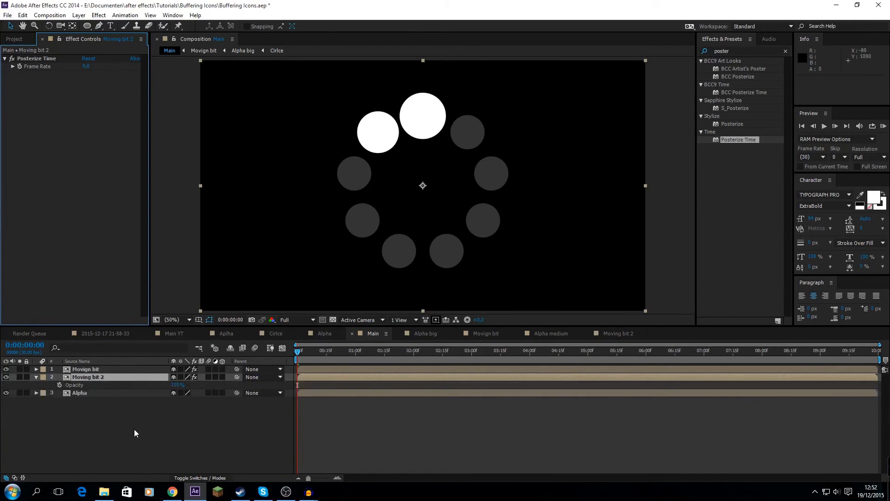
pyautogui.click(134, 427)
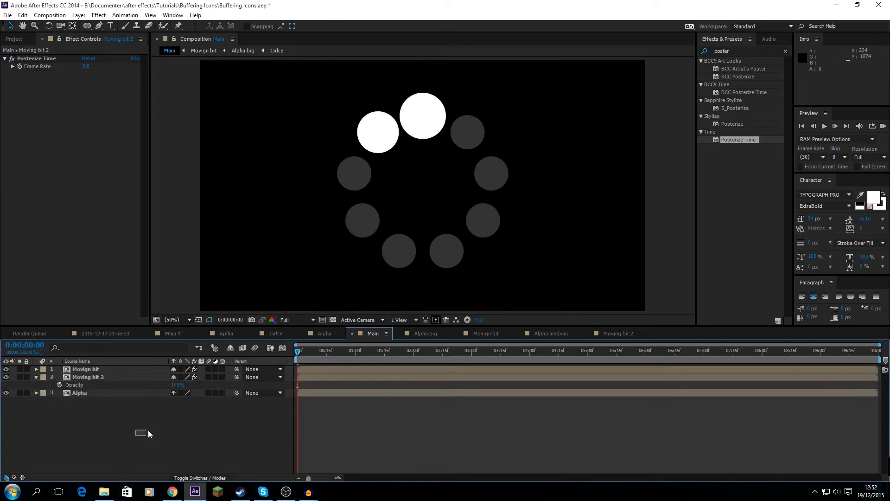
pyautogui.click(177, 385)
pyautogui.write('50')
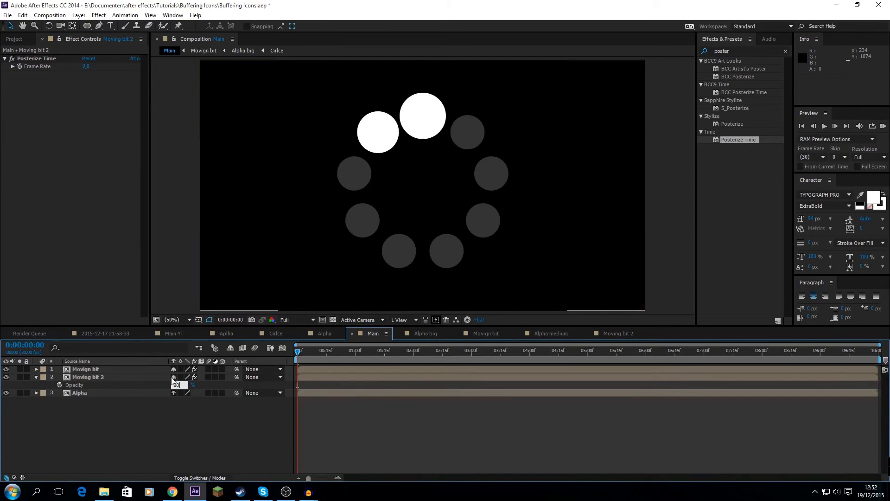
pyautogui.press('Return')
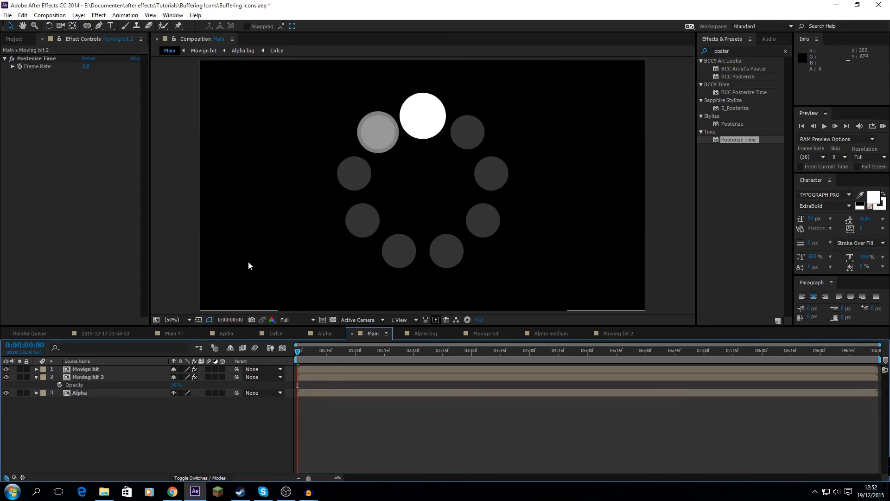
pyautogui.press('space')
pyautogui.moveTo(424, 164); pyautogui.dragTo(456, 213)
pyautogui.scroll(2, 437, 170)
pyautogui.moveTo(495, 238); pyautogui.dragTo(464, 224)
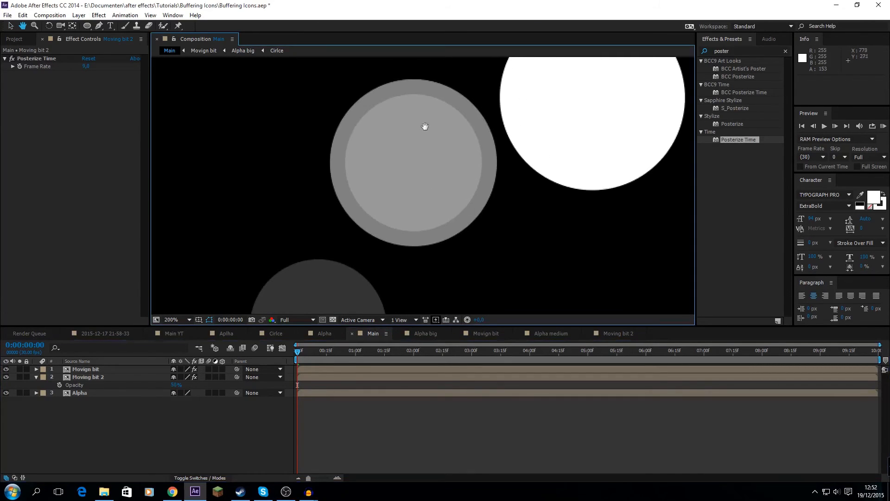
pyautogui.press(',')
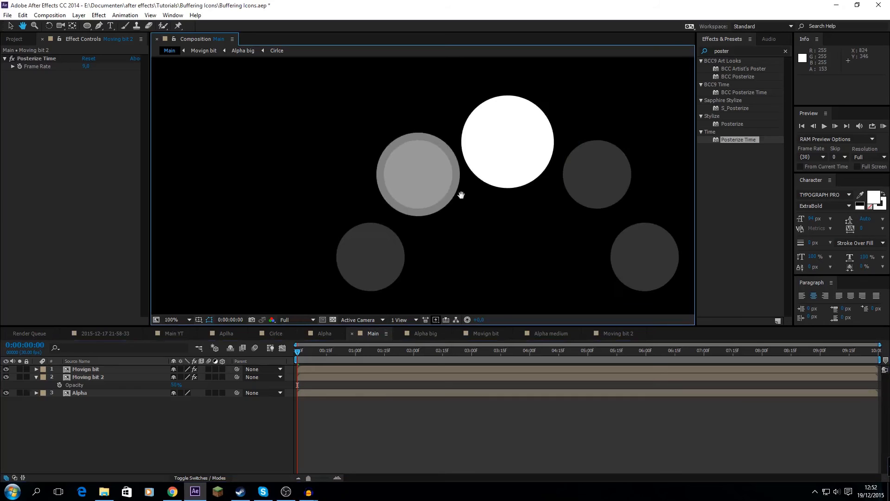
# Duplicate the Moving bit 2 layer in Main and set the lower copy's opacity to 100%
pyautogui.click(173, 322)
pyautogui.click(189, 149)
pyautogui.click(9, 26)
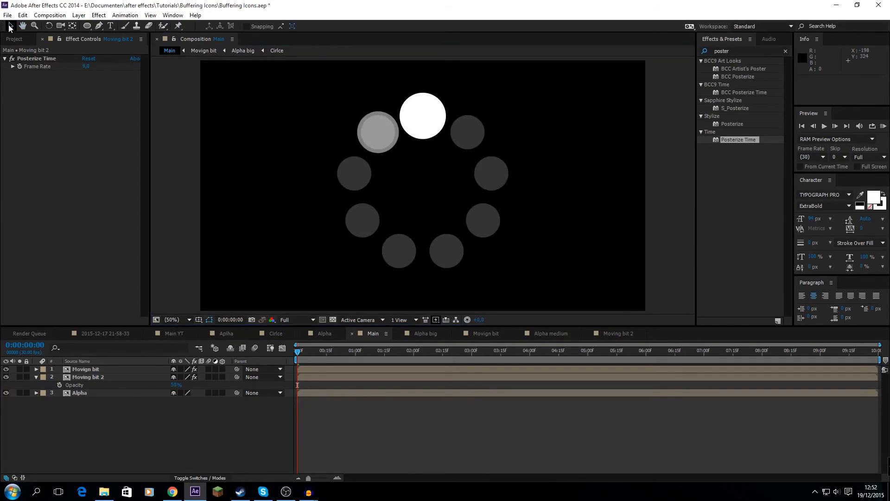
pyautogui.click(87, 376)
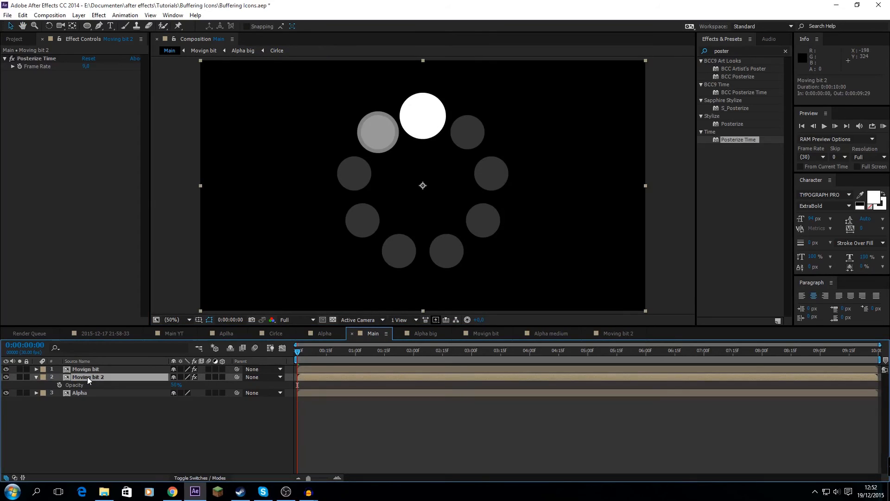
pyautogui.hotkey('ctrl', 'd')
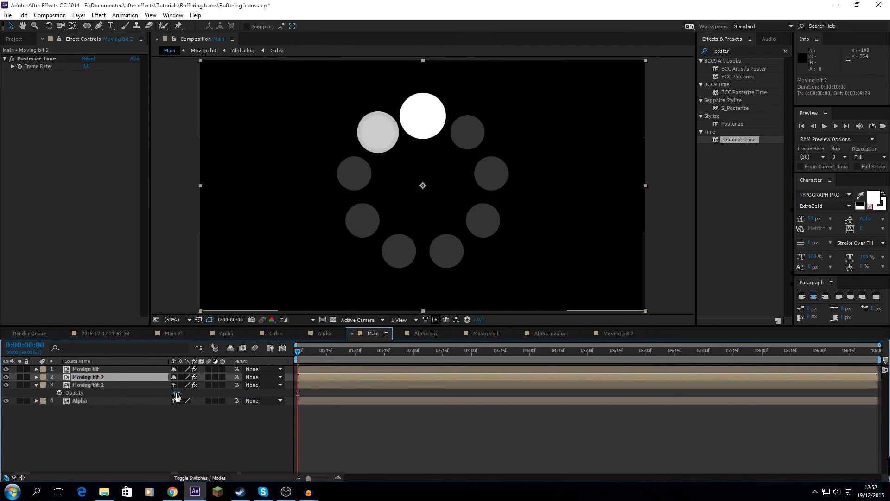
pyautogui.moveTo(175, 396); pyautogui.dragTo(510, 395)
pyautogui.click(88, 416)
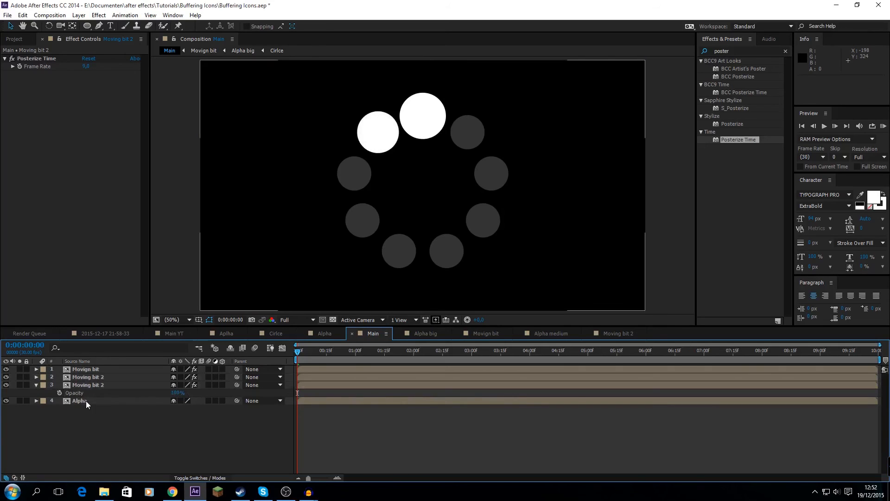
# Set the Alpha layer's track matte to Alpha Inverted Matte "Moving bit 2"
pyautogui.click(85, 401)
pyautogui.click(202, 475)
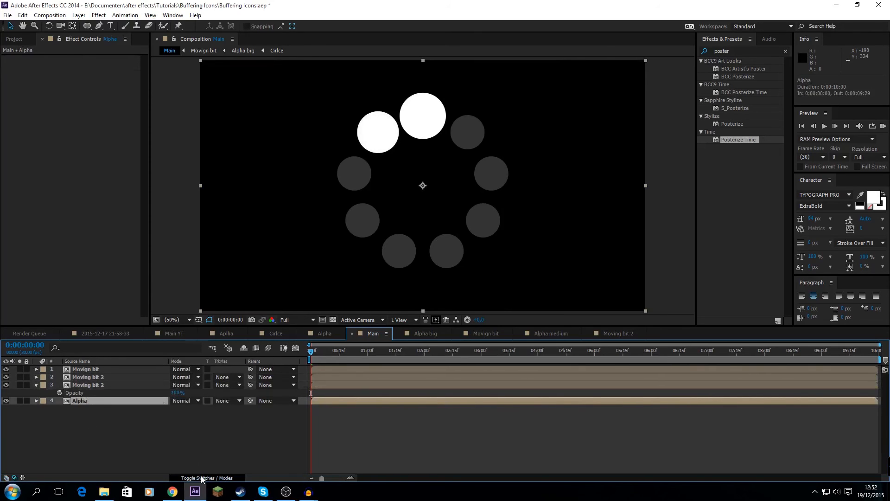
pyautogui.click(225, 401)
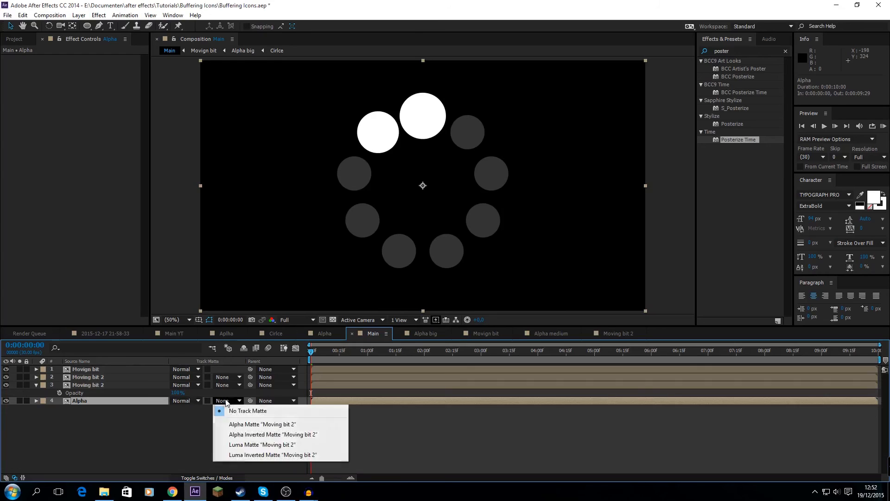
pyautogui.click(242, 435)
# Solo the Alpha layer, scrub through the first second to check the moving cutout, and unsolo it
pyautogui.click(211, 439)
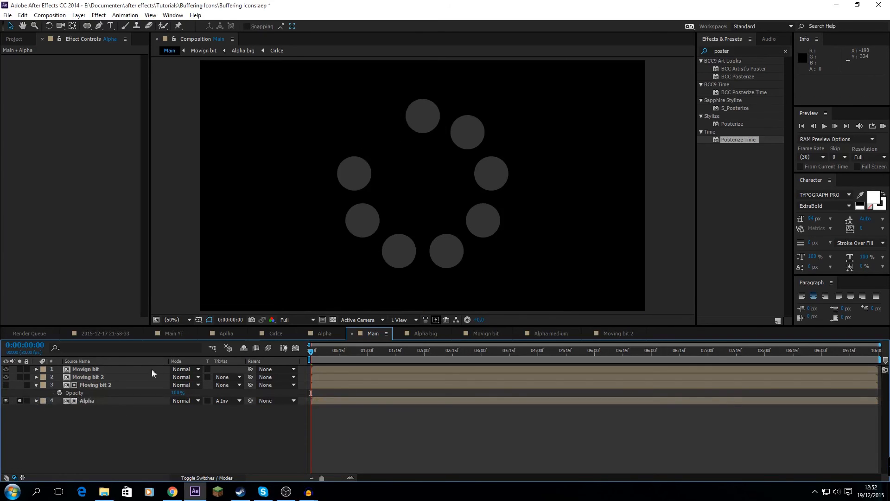
pyautogui.moveTo(318, 353); pyautogui.dragTo(358, 355)
pyautogui.click(19, 400)
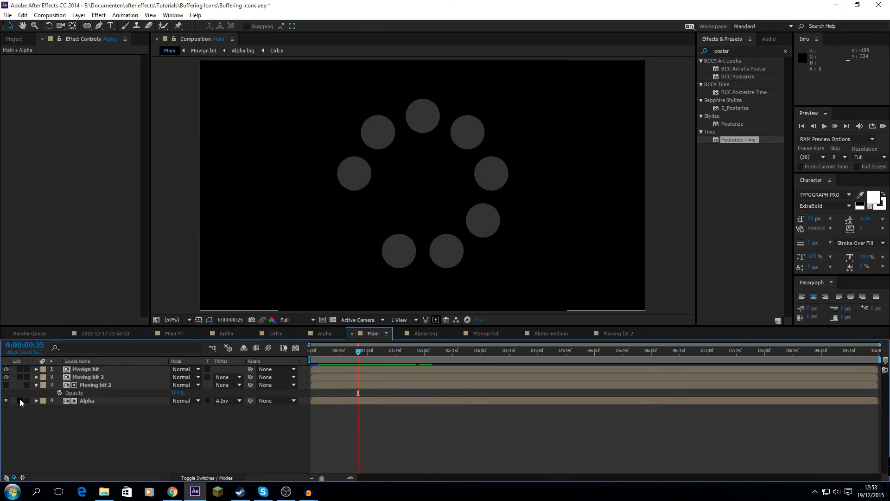
# Scrub and play back the Main composition to check the complete buffering animation with all layers shown
pyautogui.click(326, 353)
pyautogui.moveTo(315, 361); pyautogui.dragTo(373, 349)
pyautogui.press('space')
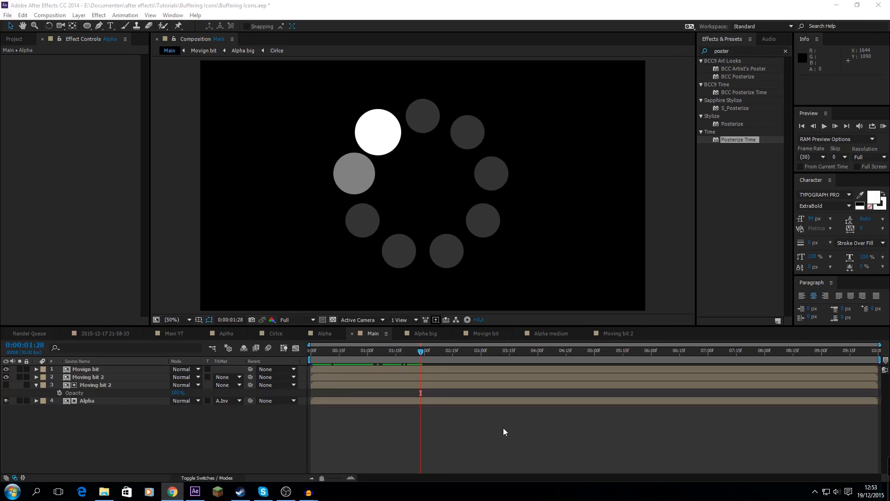